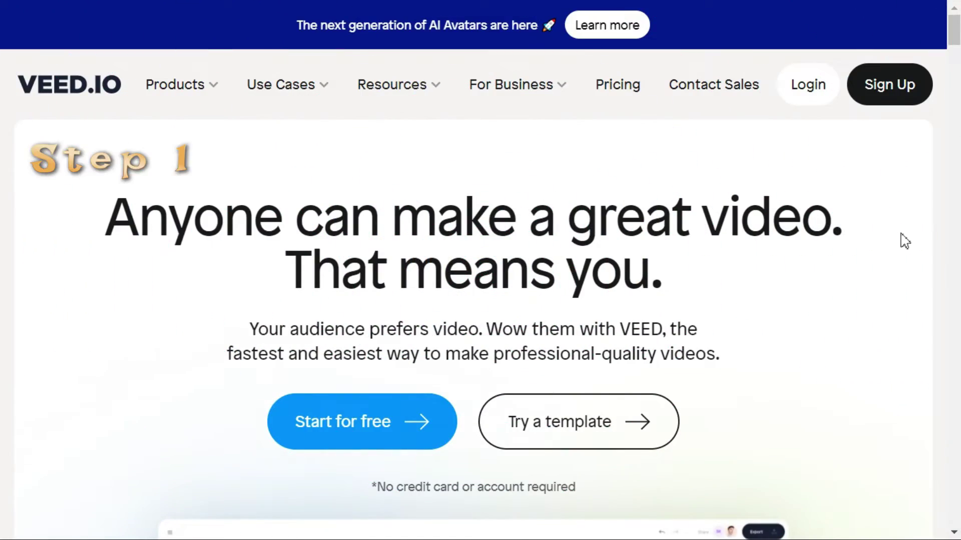
# Step: Start VEED sign-up and paste the copied TempMail address into its email field
pyautogui.click(901, 105)
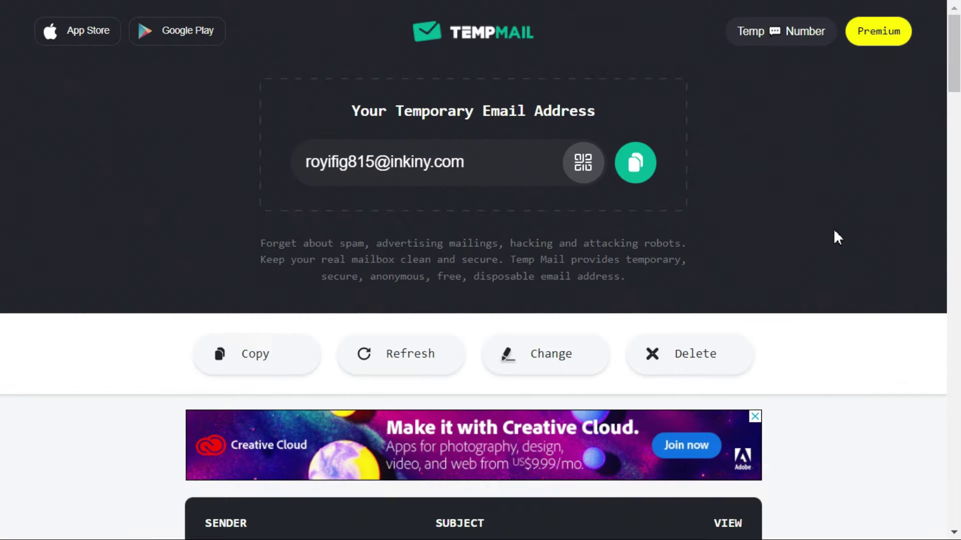
pyautogui.click(635, 173)
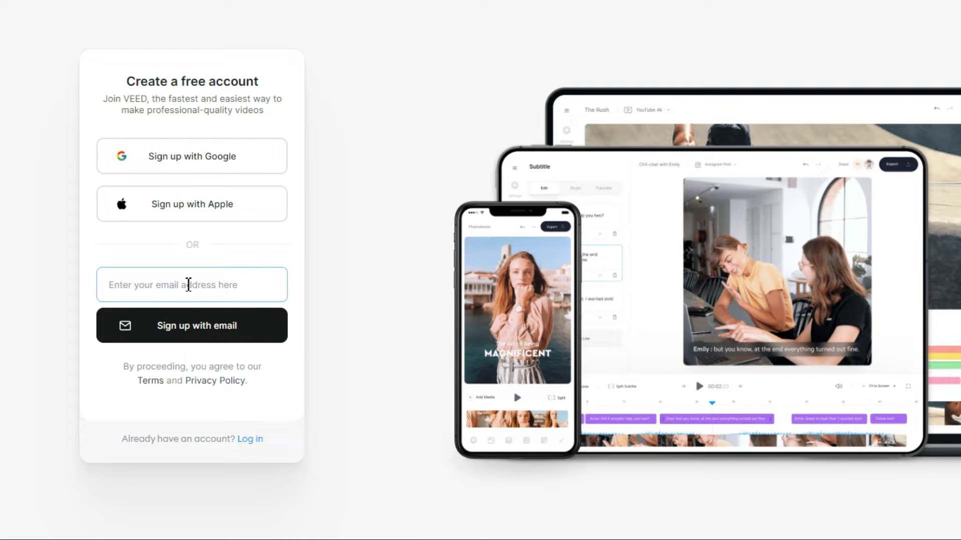
pyautogui.click(188, 285)
pyautogui.hotkey('ctrl', 'v')
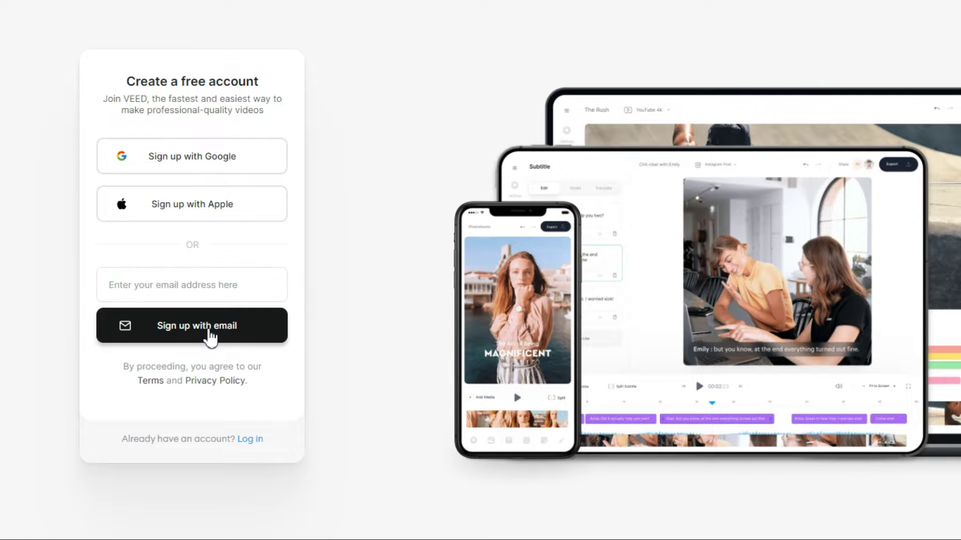
# Step: Request the VEED email link, then open it in TempMail and follow Log in
pyautogui.click(211, 338)
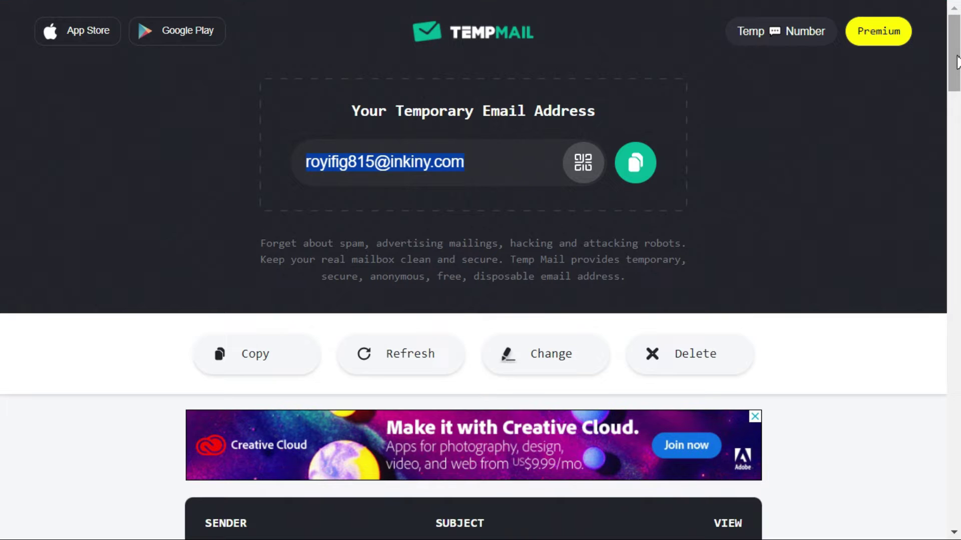
pyautogui.moveTo(956, 63); pyautogui.dragTo(957, 80)
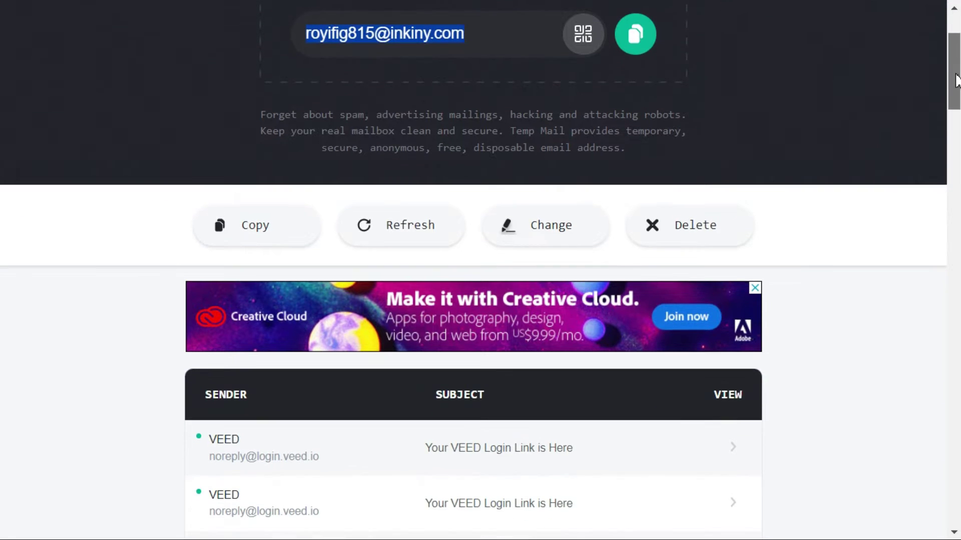
pyautogui.click(260, 463)
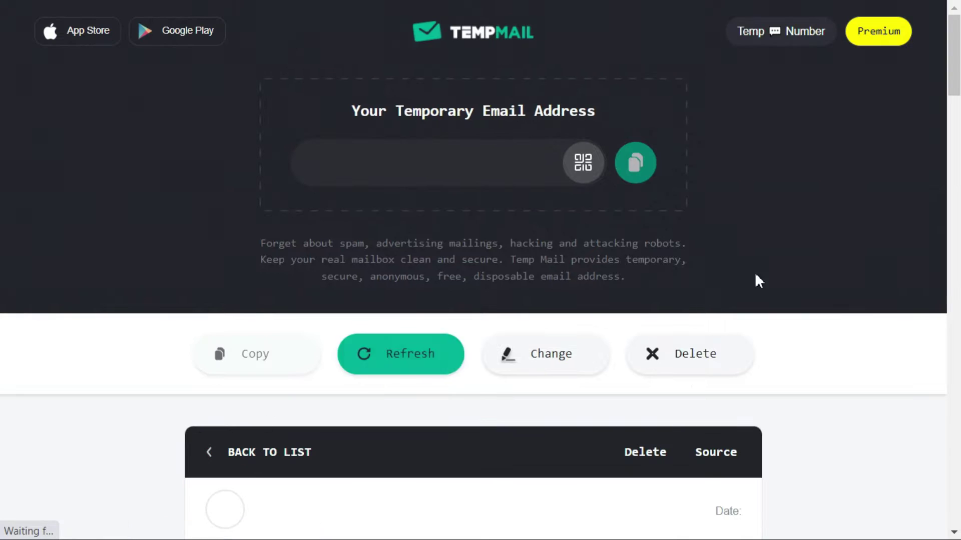
pyautogui.scroll(-5, 846, 252)
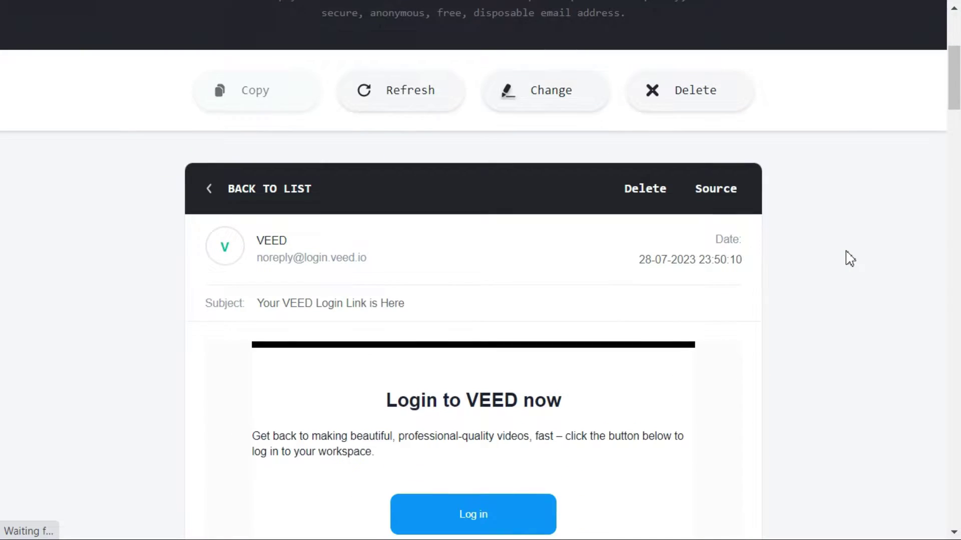
pyautogui.scroll(-2, 848, 253)
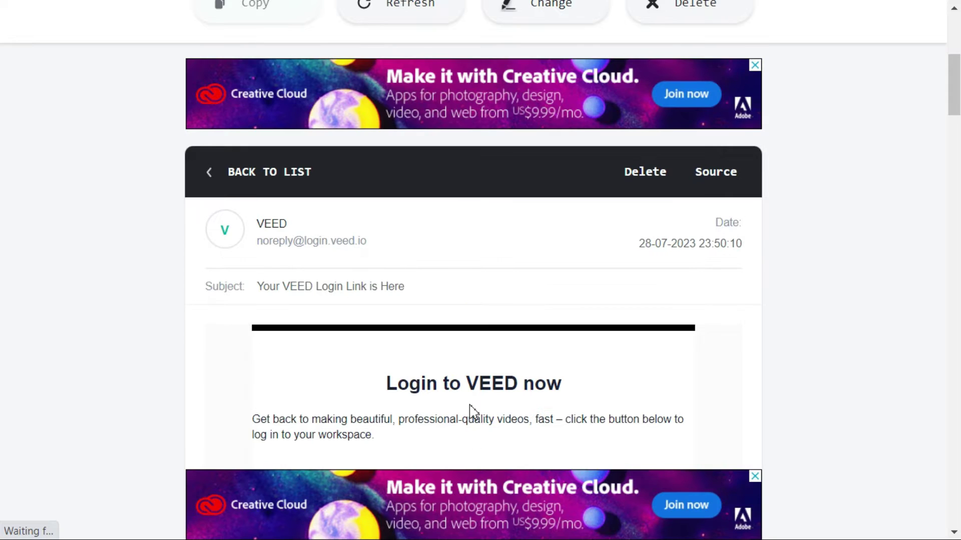
pyautogui.scroll(-3, 471, 410)
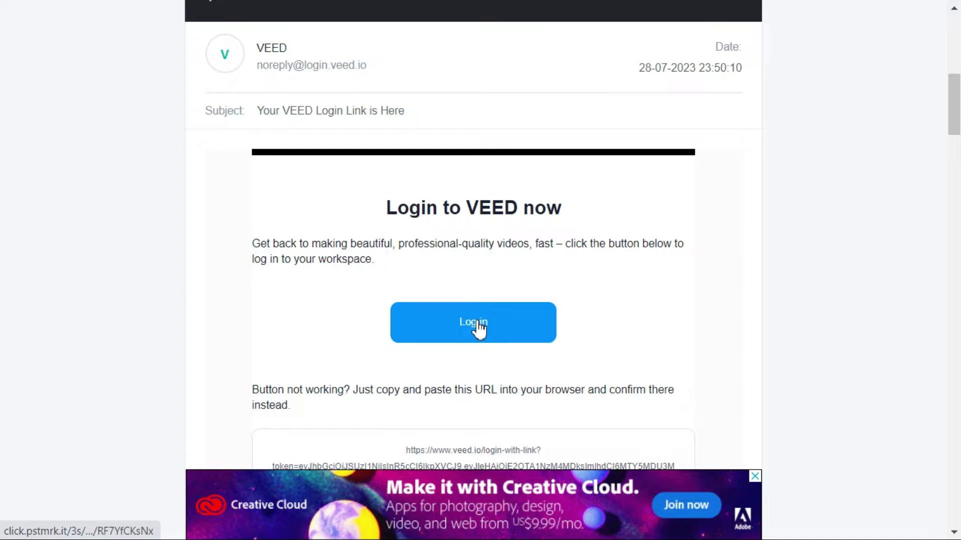
pyautogui.click(478, 328)
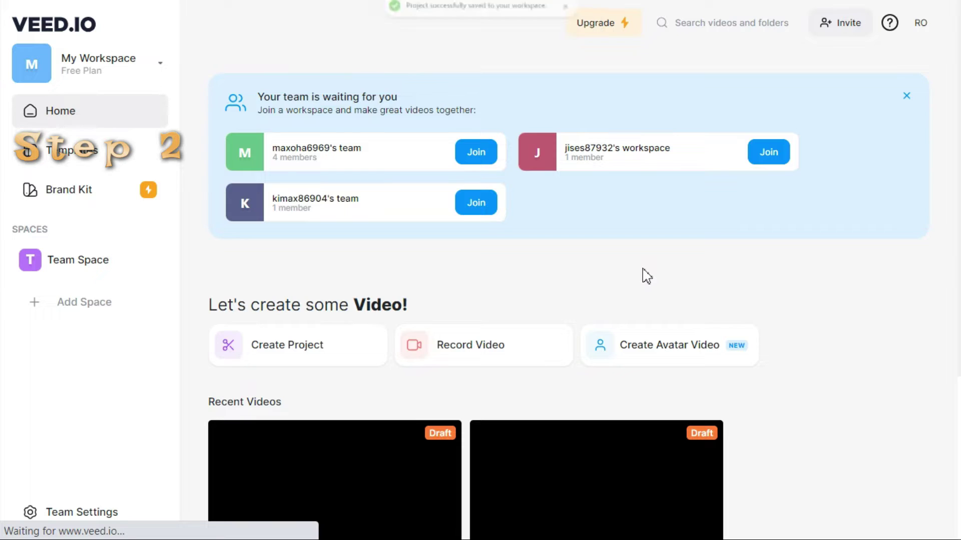
# Step: Create a new project and upload the '5 Best Free Translation Apps For Android' video
pyautogui.click(333, 358)
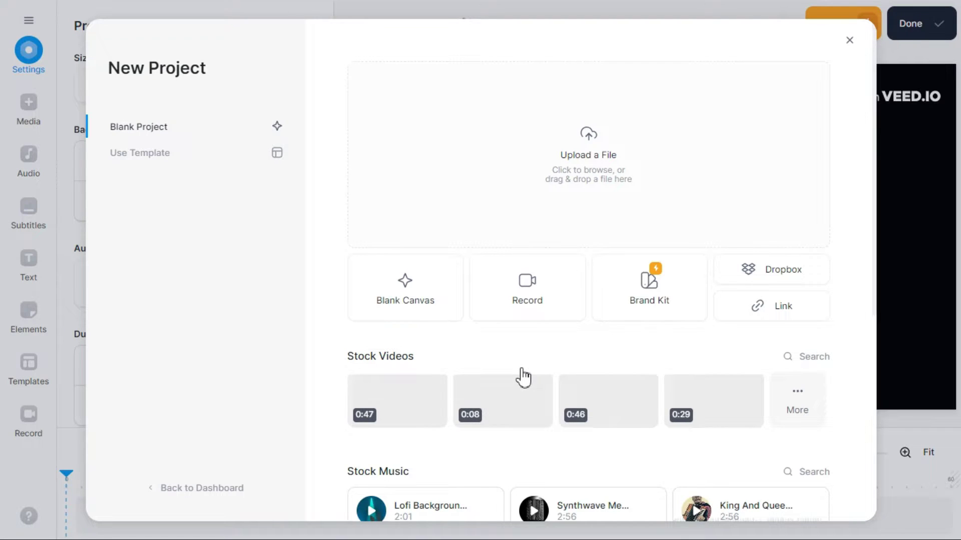
pyautogui.click(592, 178)
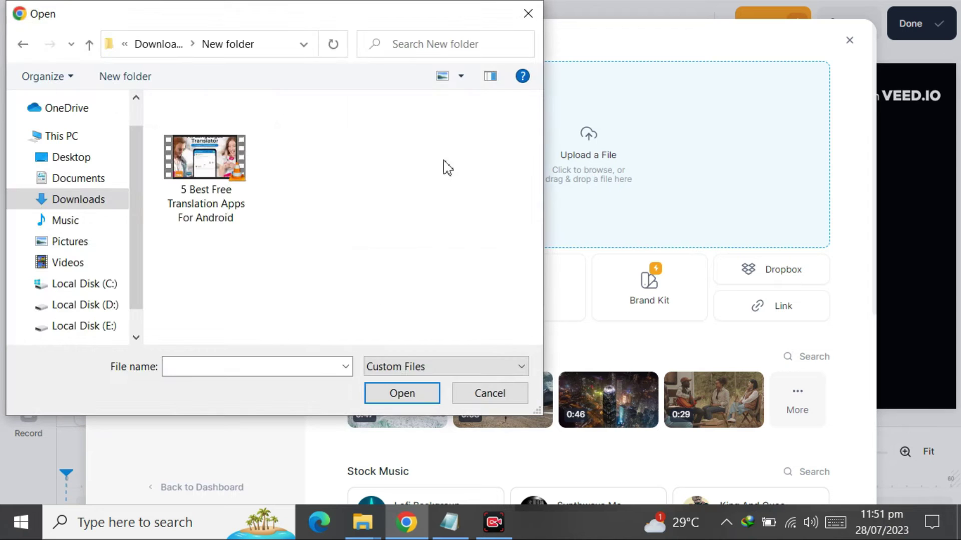
pyautogui.press('Escape')
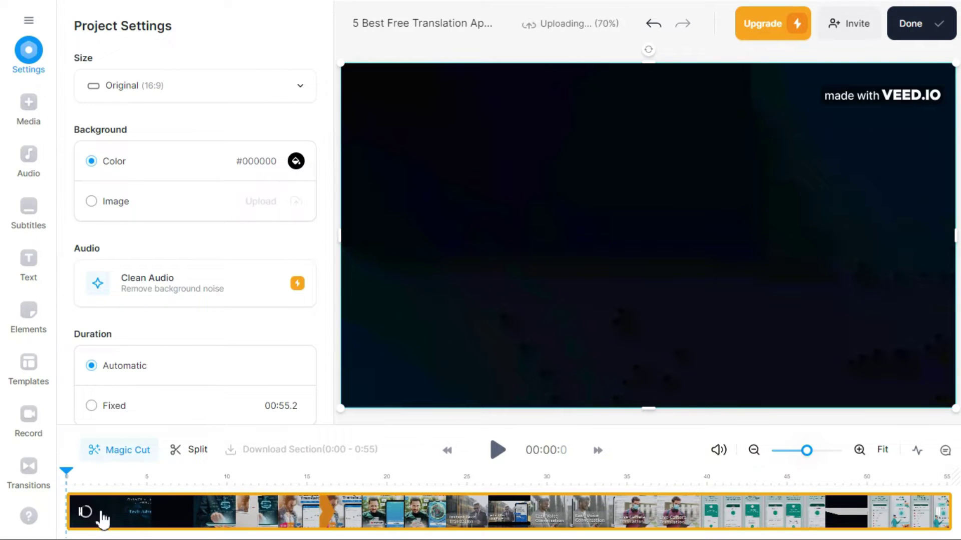
# Step: Auto-transcribe the video into subtitles with English as the spoken language
pyautogui.click(31, 231)
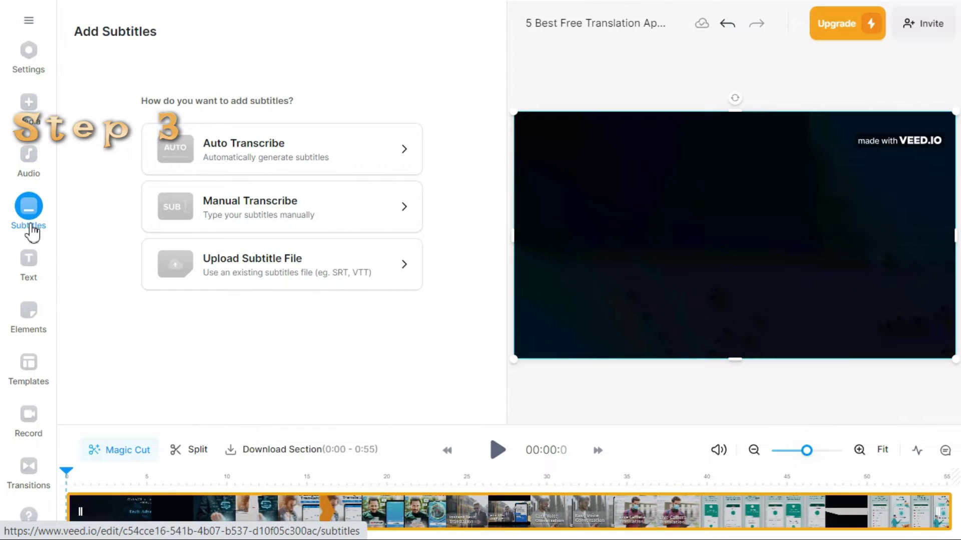
pyautogui.click(313, 162)
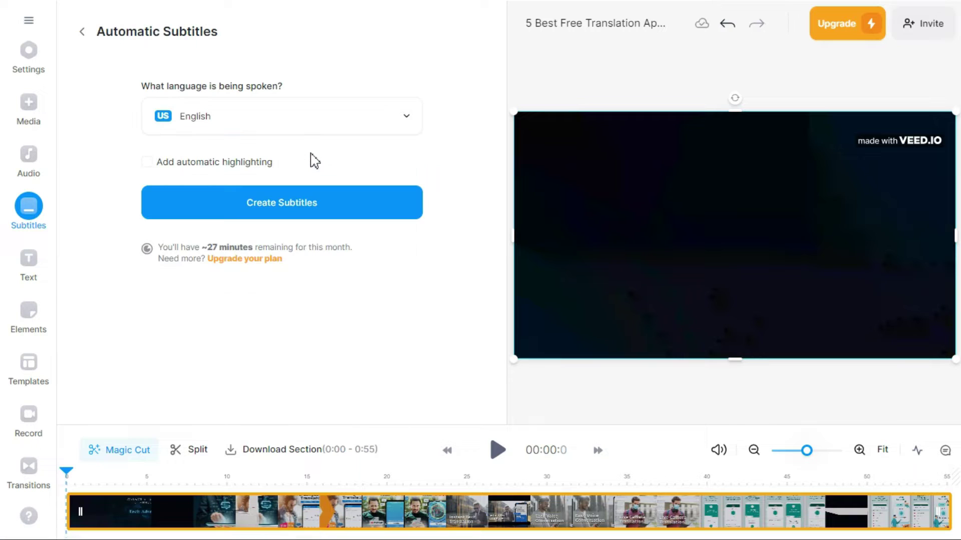
pyautogui.click(411, 124)
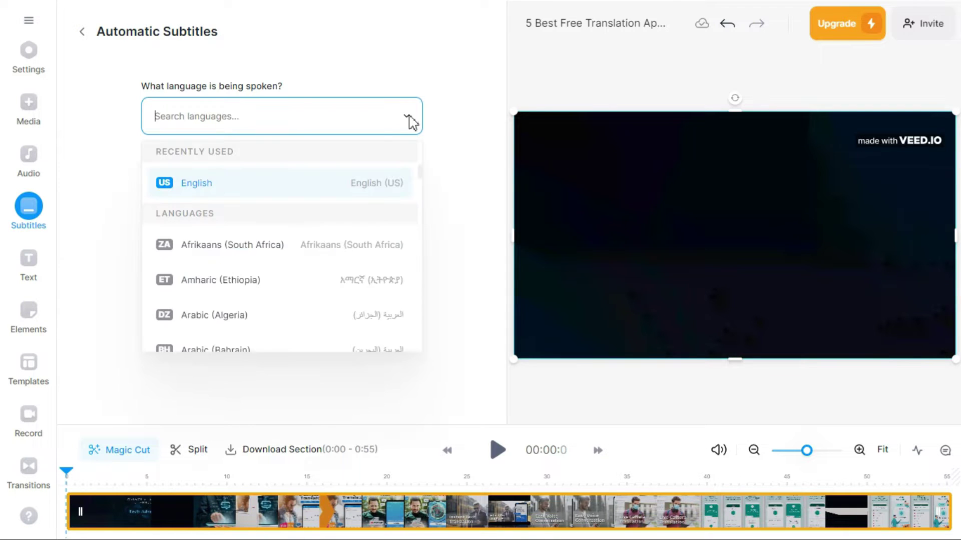
pyautogui.scroll(-5, 255, 280)
pyautogui.scroll(5, 255, 291)
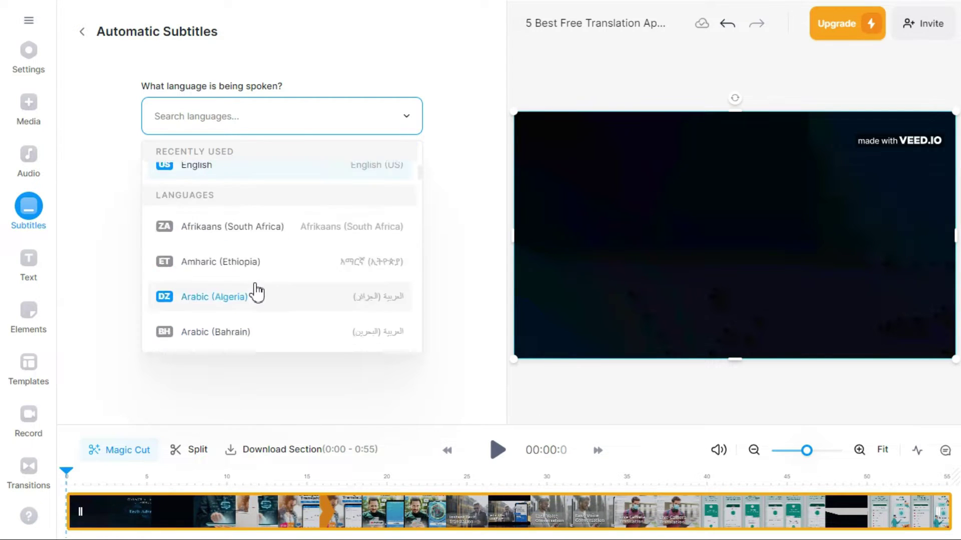
pyautogui.click(360, 183)
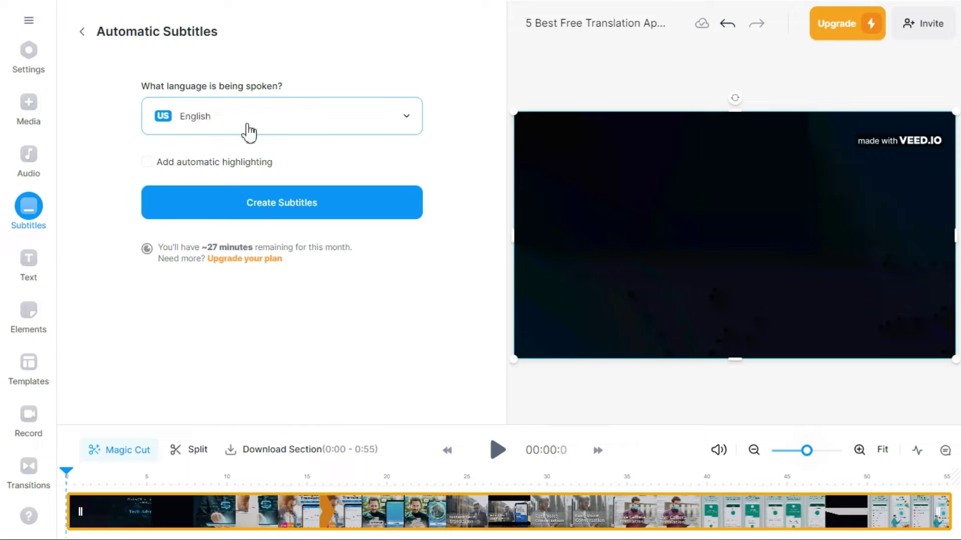
pyautogui.click(282, 216)
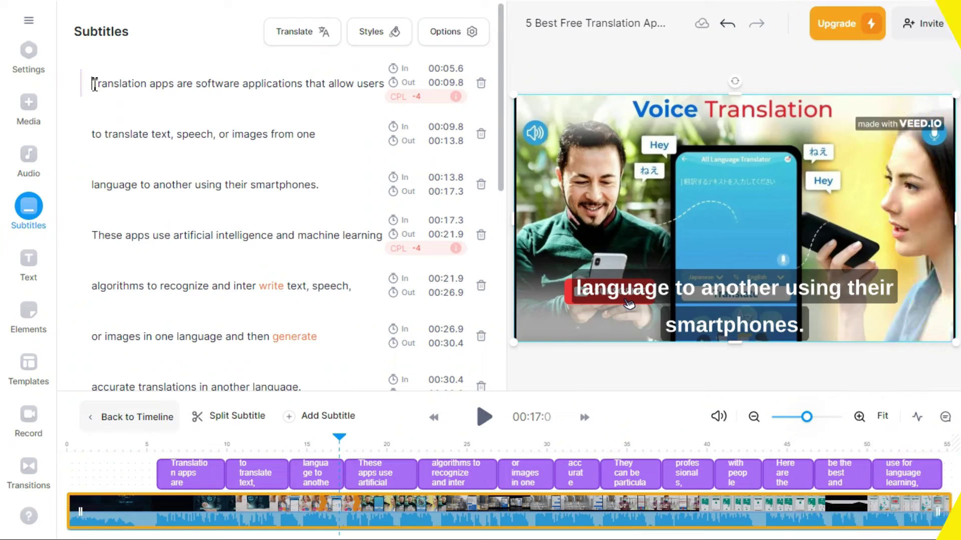
# Step: Select all the subtitle text and paste it into a new Notepad document
pyautogui.click(94, 84)
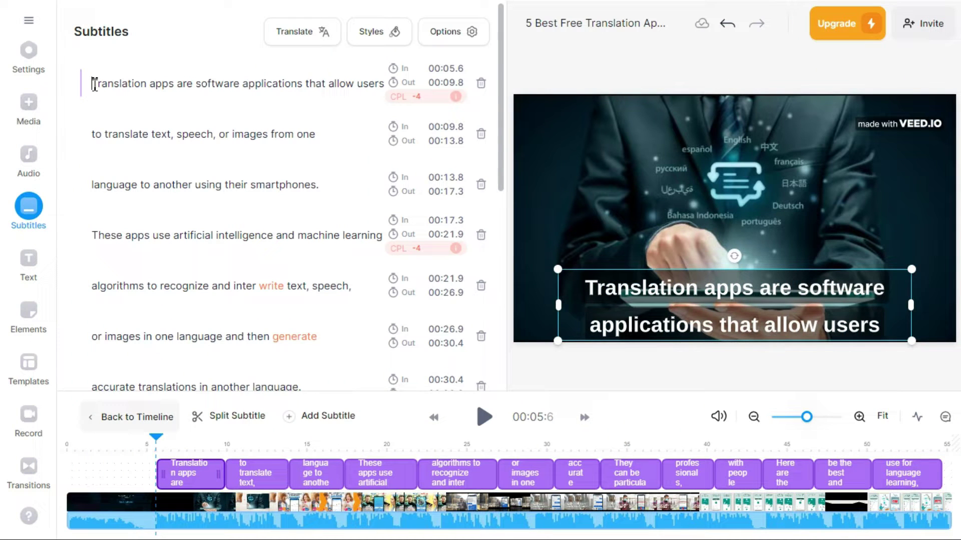
pyautogui.hotkey('ctrl', 'a')
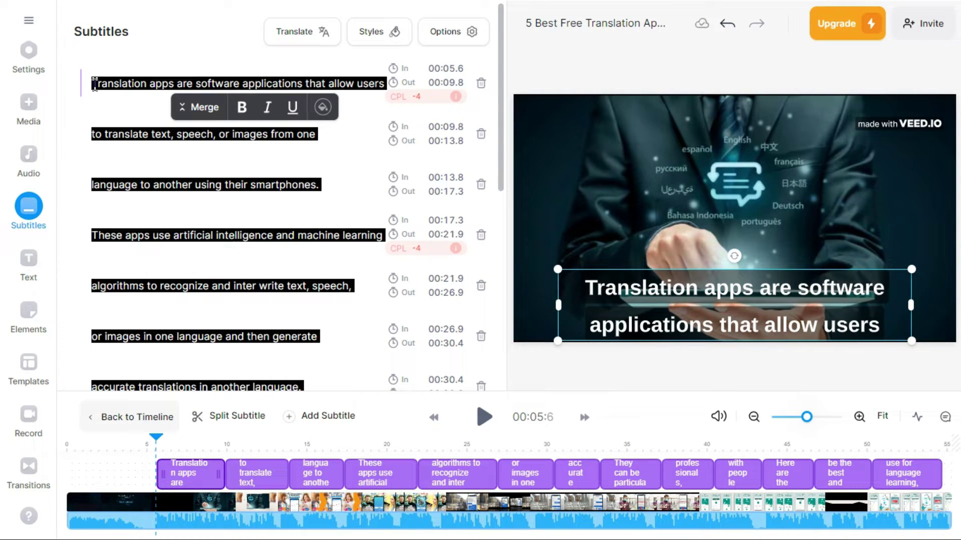
pyautogui.press('super')
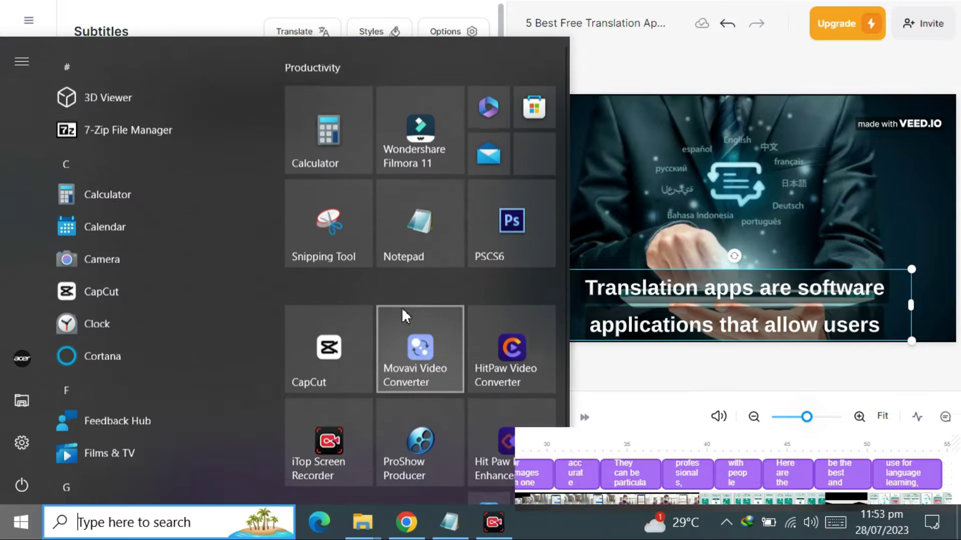
pyautogui.click(425, 212)
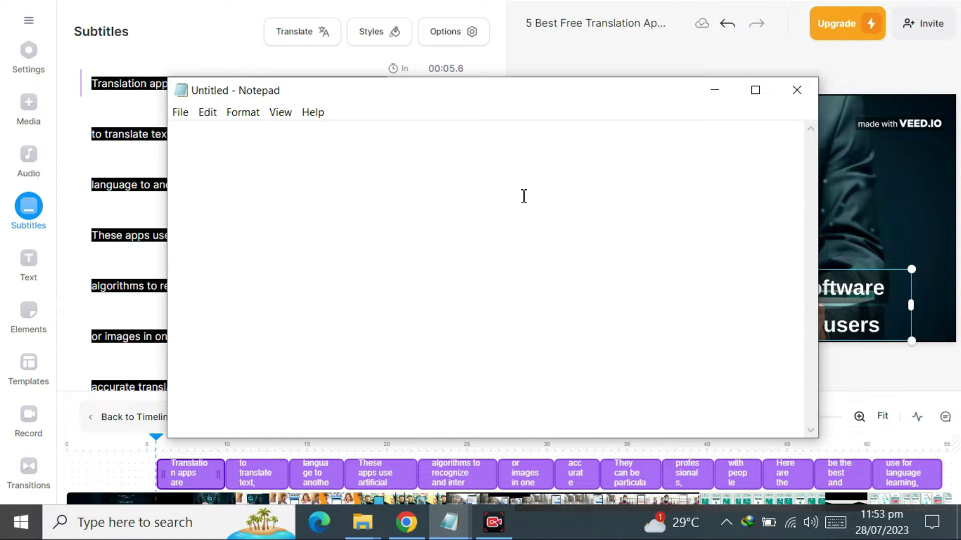
pyautogui.write('Translation apps are software applications that allow usersto translate text, speech, or images from onelanguage to another using their smartphones.These apps use artificial intelligence and machine learningalgorithms to recognize and inter write text, speech,or images in one language and then generateaccurate translations in another language.They can be particularly useful for travelers, businessprofessionals, and anyone else who needs to communicatewith people from different parts of the world.Here are the five translation apps that I found tobe the best and the most useful, which you canuse for language learning, travels, or any other transition needs.')
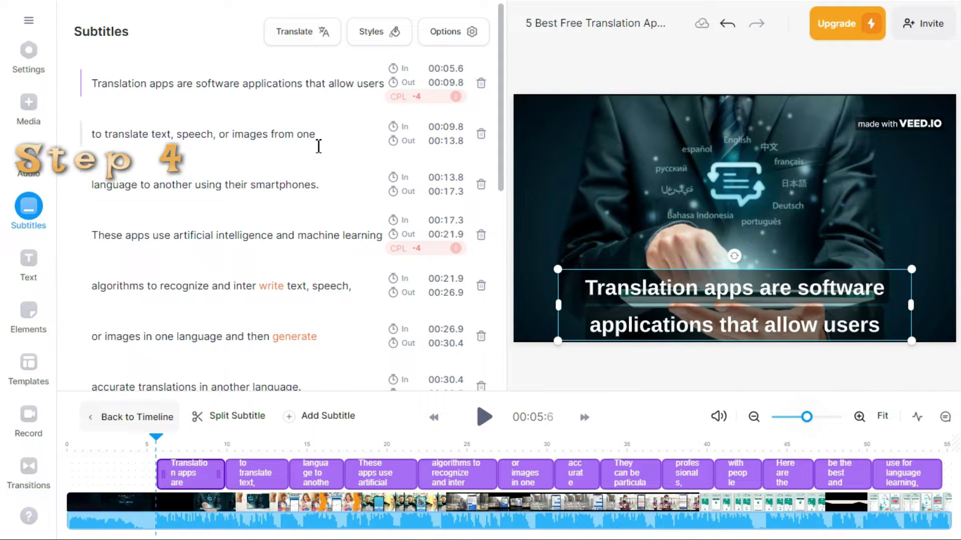
# Step: Auto-translate the subtitles into Hindi
pyautogui.click(321, 37)
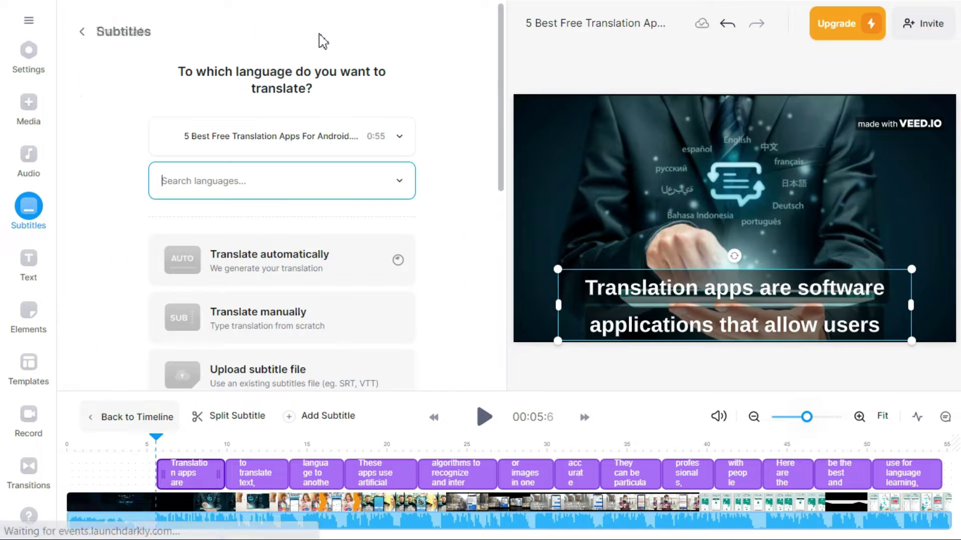
pyautogui.click(394, 185)
pyautogui.scroll(-5, 359, 293)
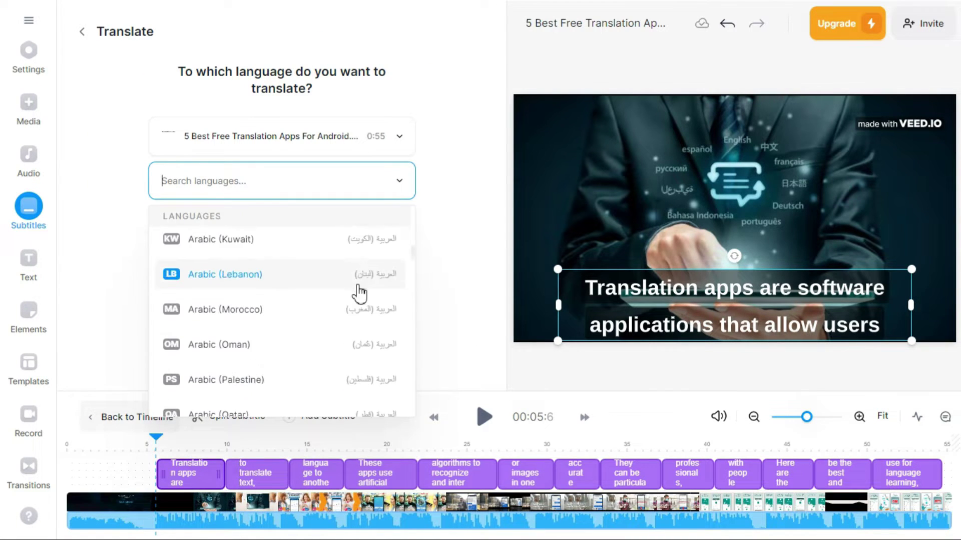
pyautogui.scroll(-15, 358, 293)
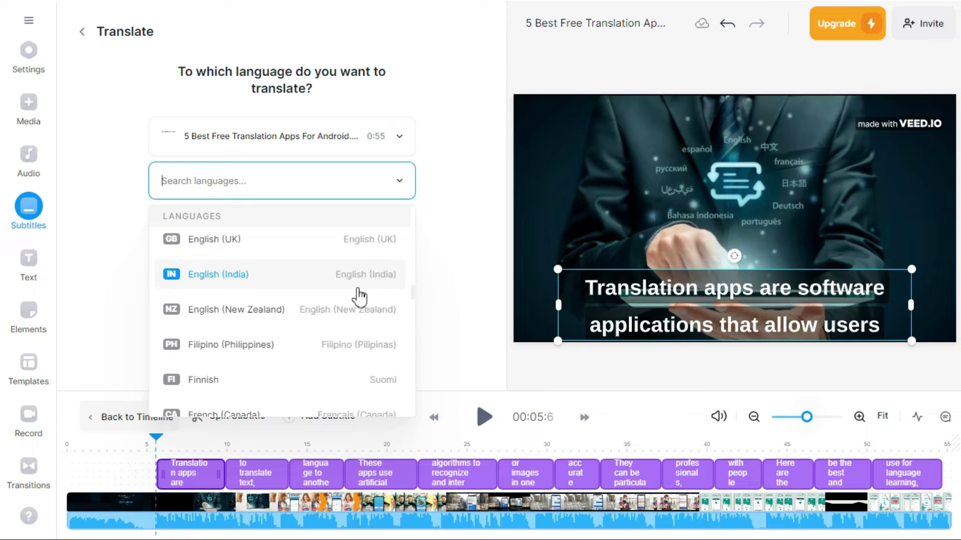
pyautogui.scroll(-5, 361, 298)
pyautogui.scroll(2, 320, 321)
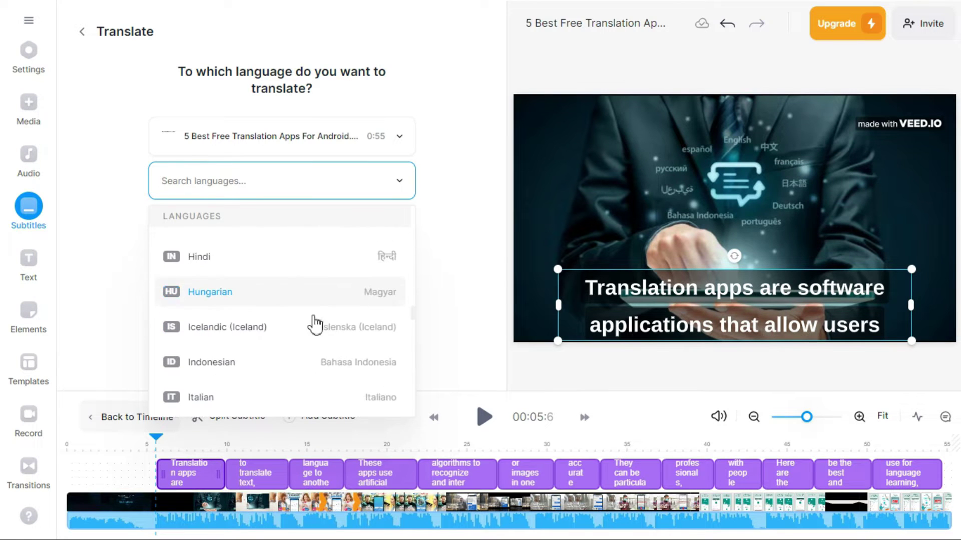
pyautogui.click(231, 261)
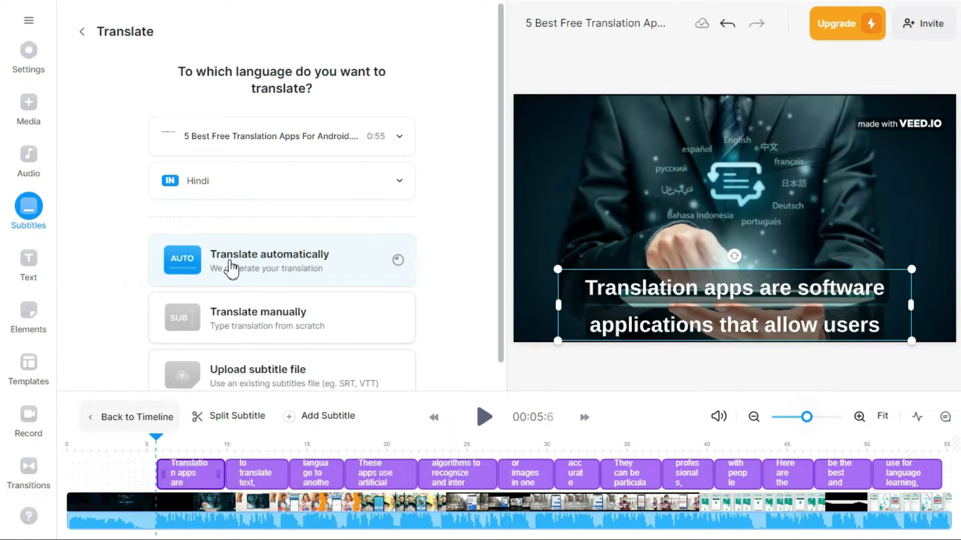
pyautogui.click(334, 269)
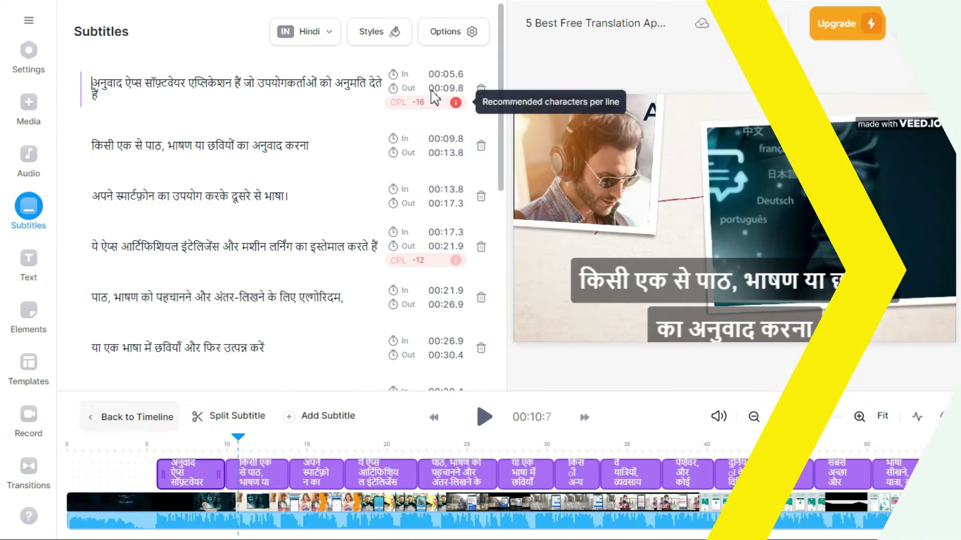
# Step: Switch the displayed subtitles back to English and open Project Settings
pyautogui.click(331, 34)
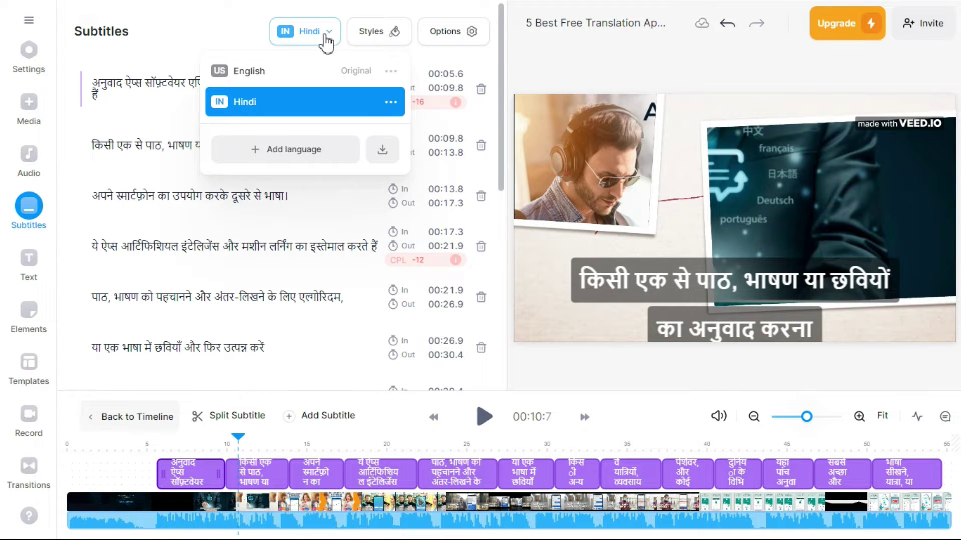
pyautogui.click(288, 73)
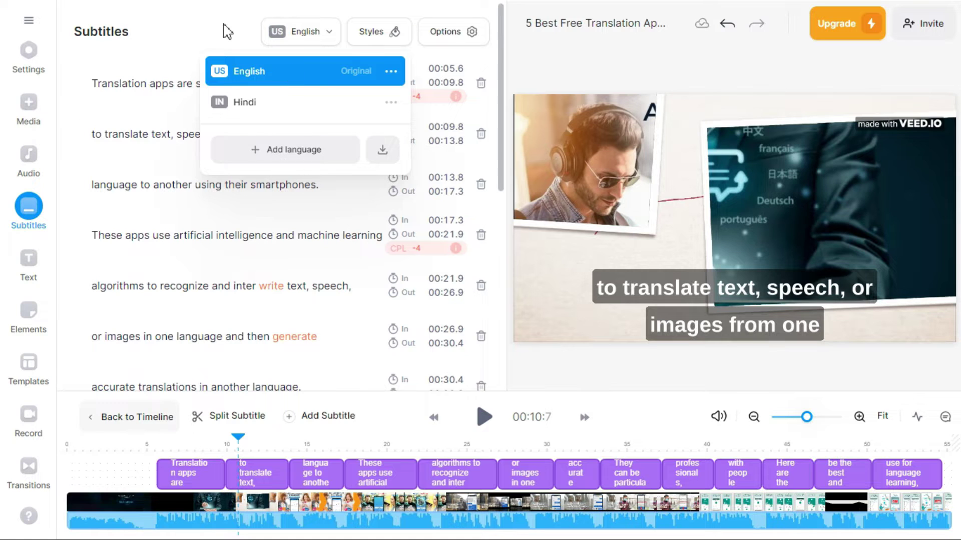
pyautogui.click(227, 32)
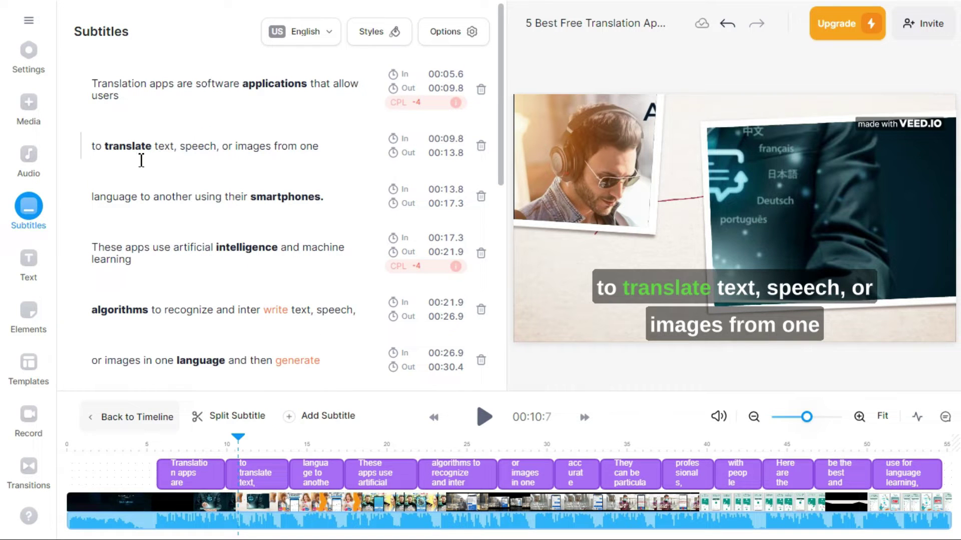
pyautogui.click(29, 52)
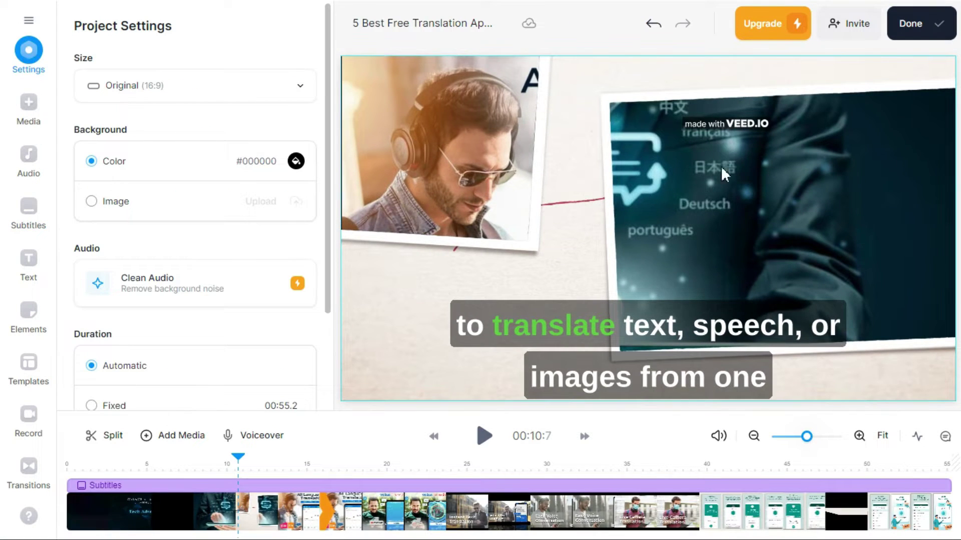
# Step: Export the subtitled video, dismissing the email notification offer
pyautogui.click(938, 29)
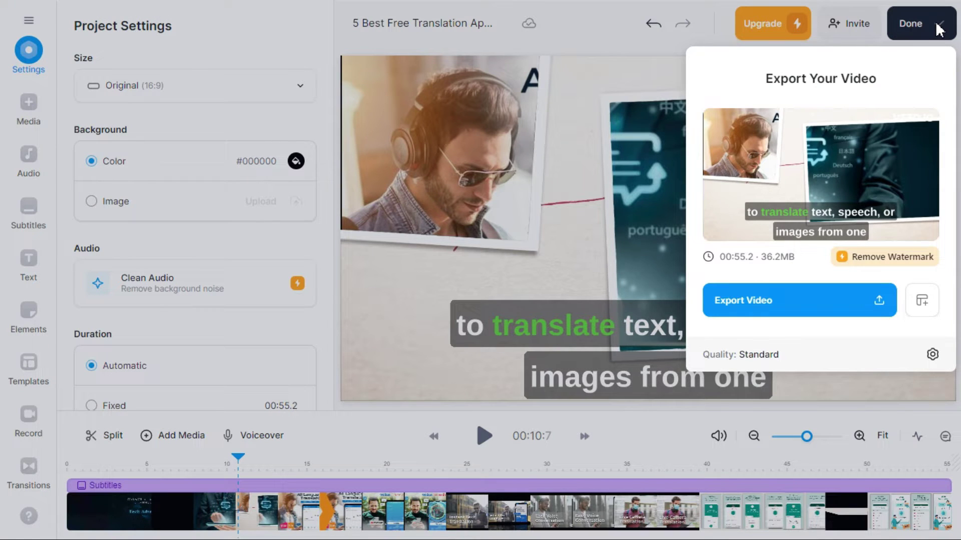
pyautogui.click(857, 307)
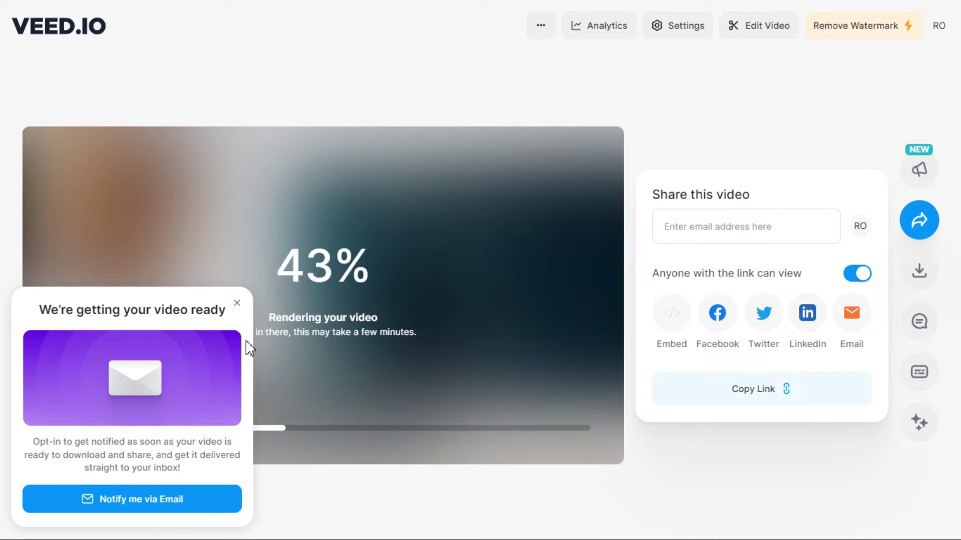
pyautogui.click(240, 306)
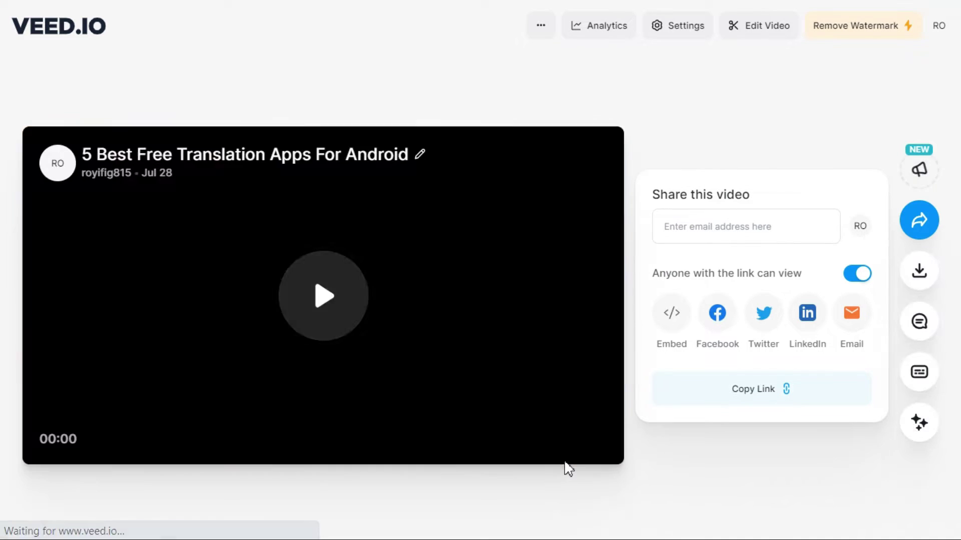
# Step: Play the rendered video and download it as a free MP4
pyautogui.click(330, 297)
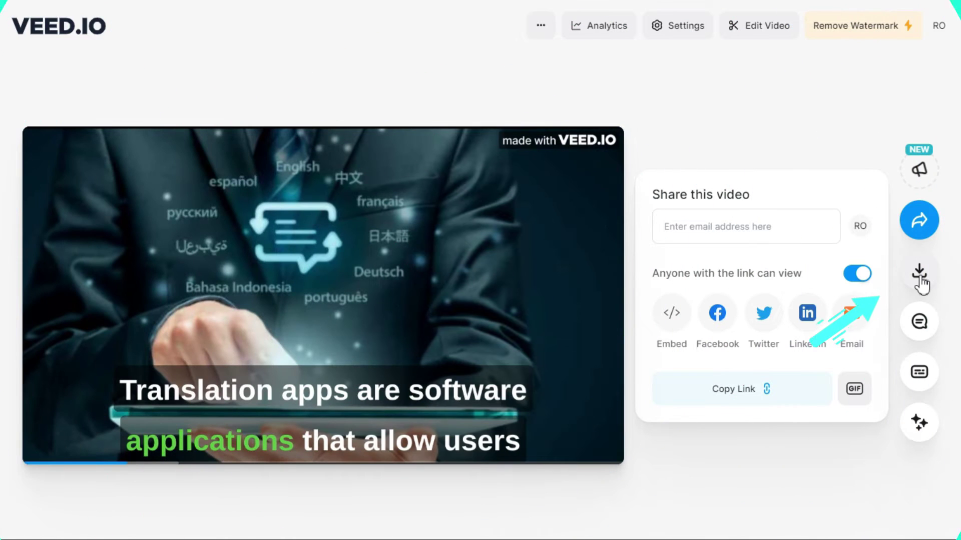
pyautogui.click(919, 273)
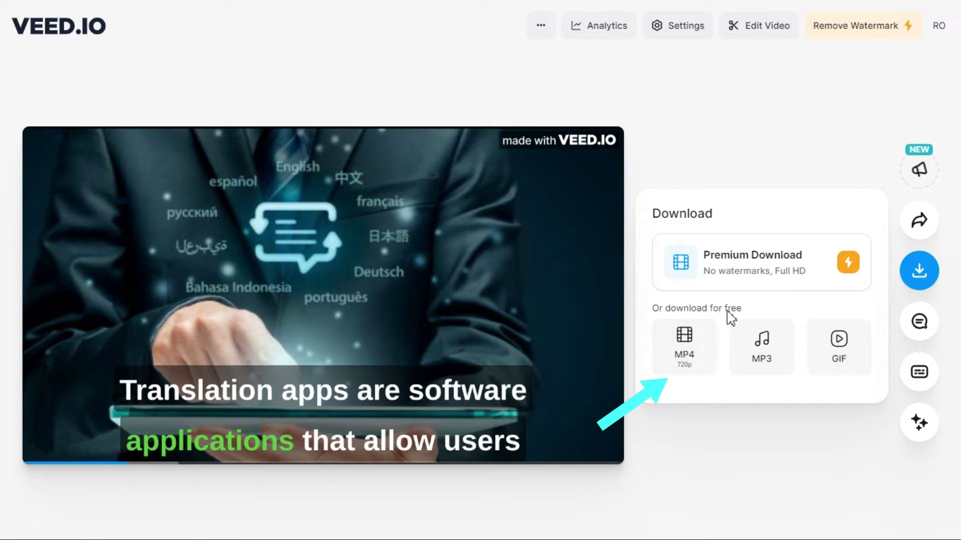
pyautogui.click(700, 365)
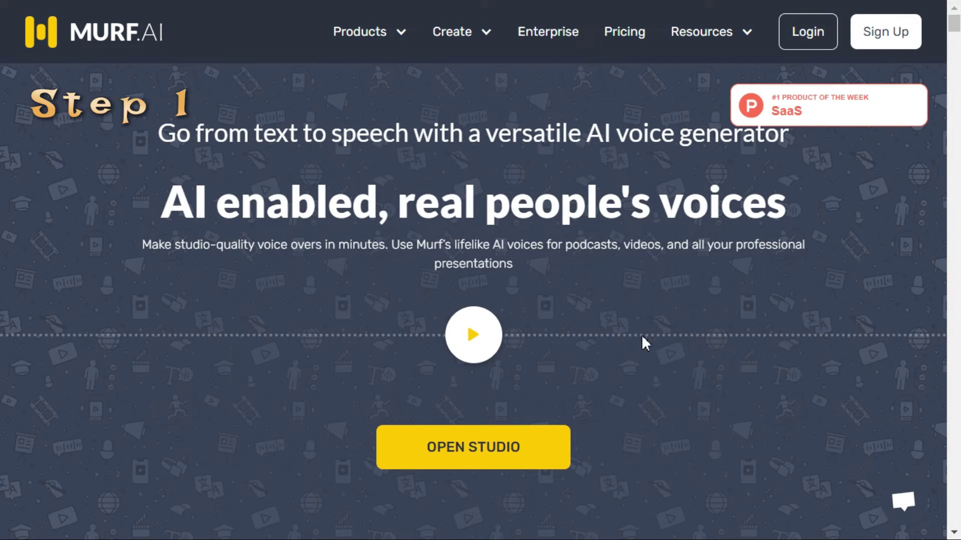
# Step: Open Murf Studio's sign-up and copy a disposable address from Emailnator
pyautogui.click(536, 451)
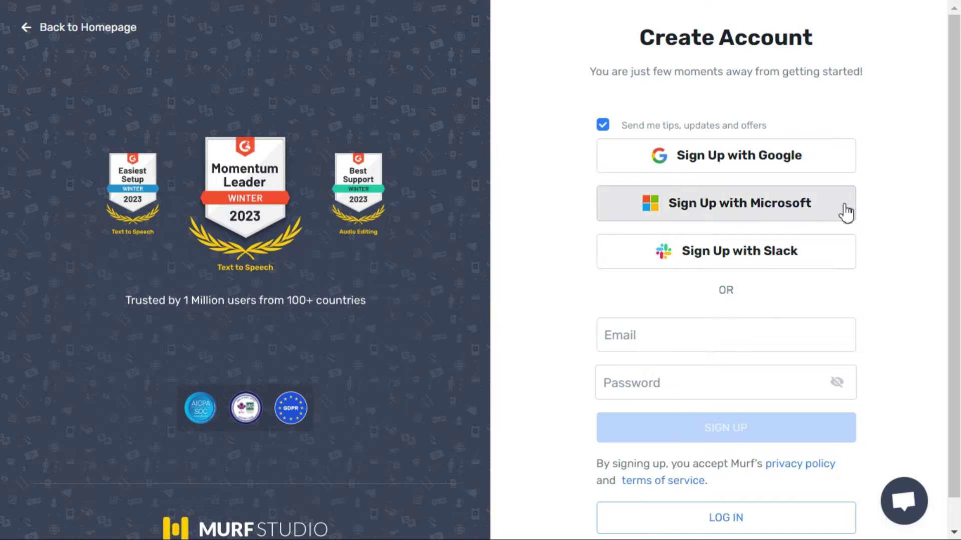
pyautogui.scroll(-1, 732, 311)
pyautogui.click(732, 306)
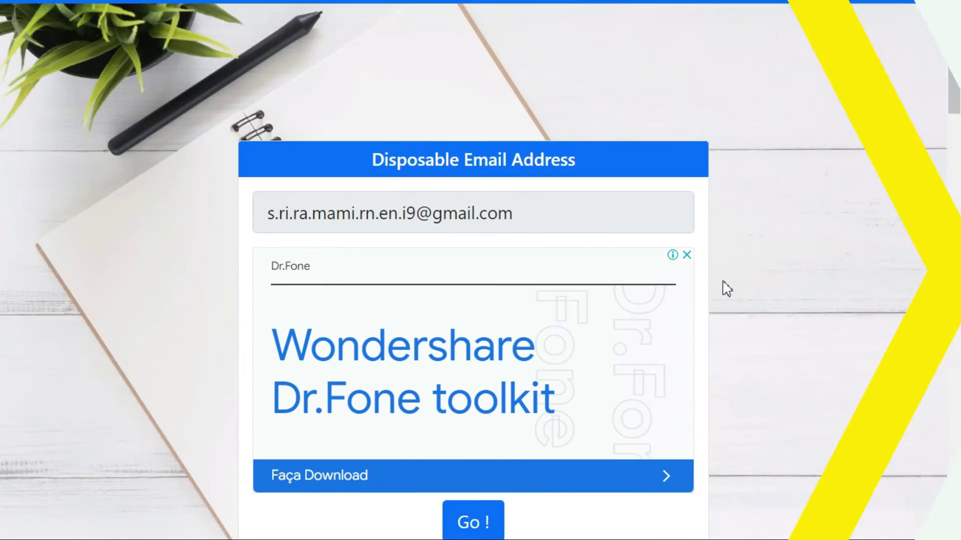
pyautogui.scroll(-3, 727, 289)
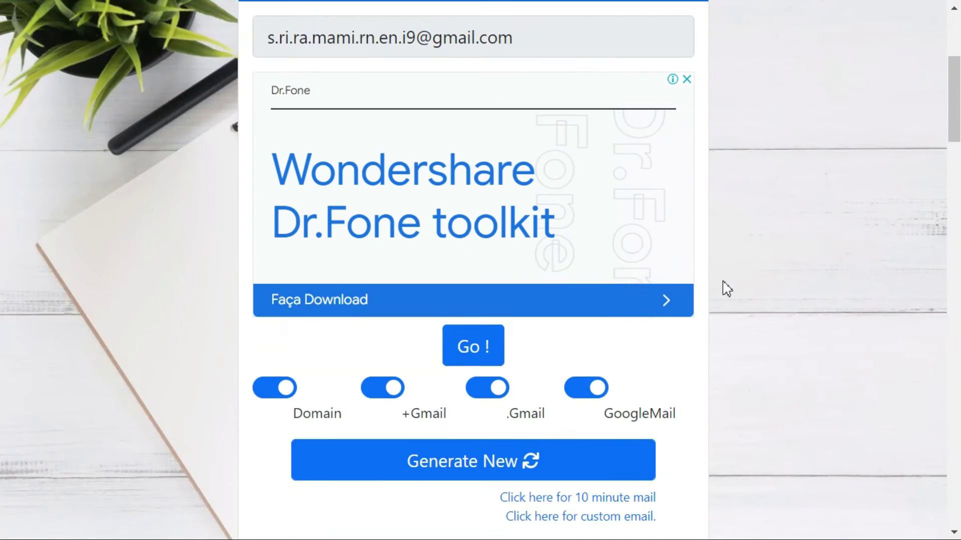
pyautogui.click(481, 350)
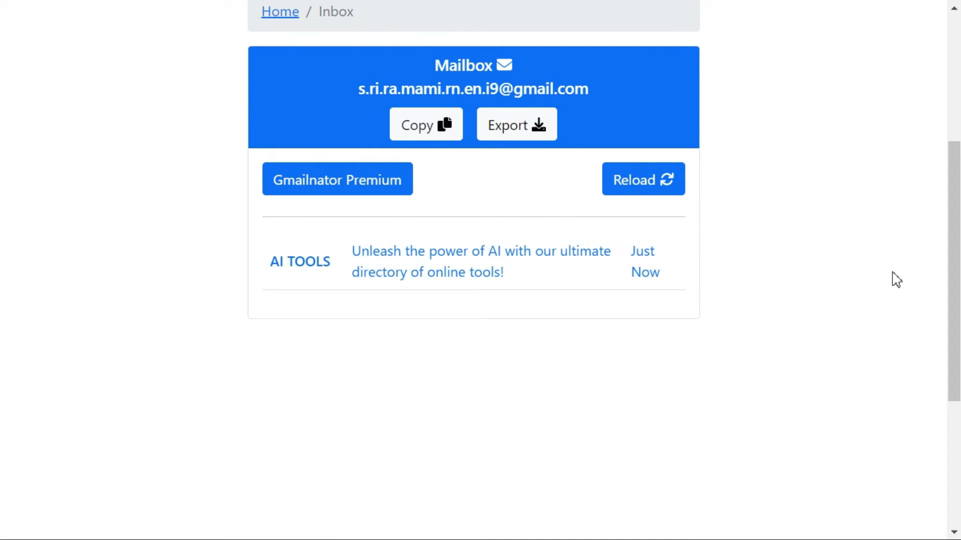
pyautogui.scroll(3, 893, 282)
pyautogui.click(422, 302)
# Step: Fill Murf's sign-up form with the copied address and a password, then submit
pyautogui.click(656, 334)
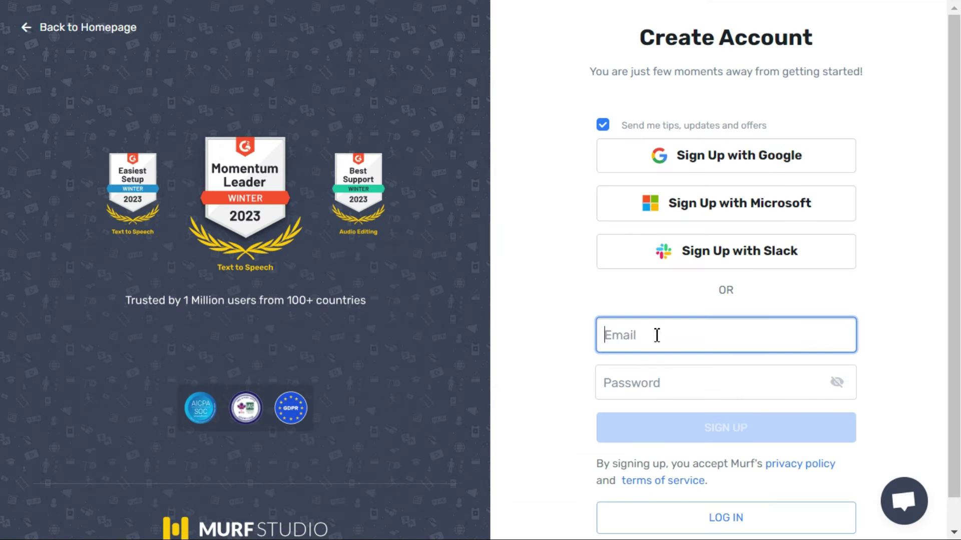
pyautogui.hotkey('ctrl', 'v')
pyautogui.click(657, 382)
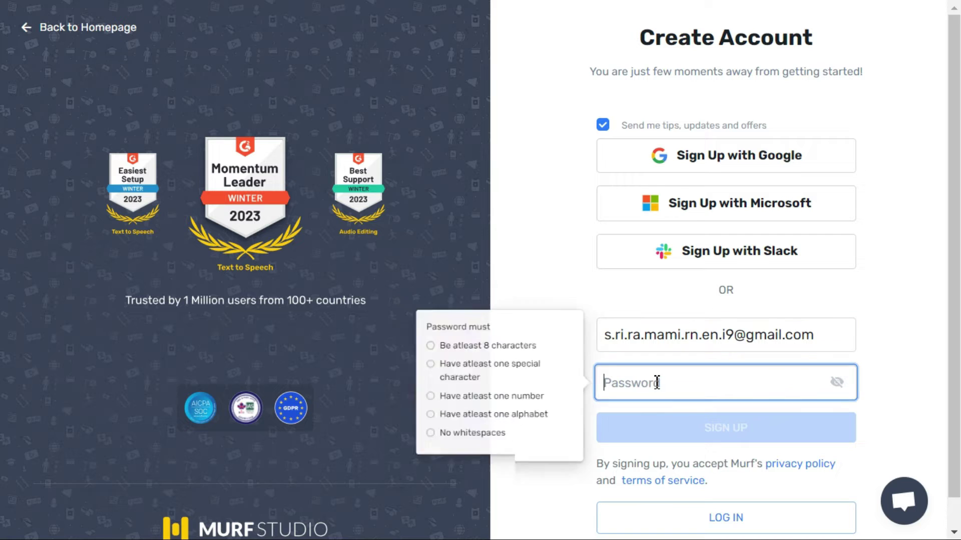
pyautogui.write('abc')
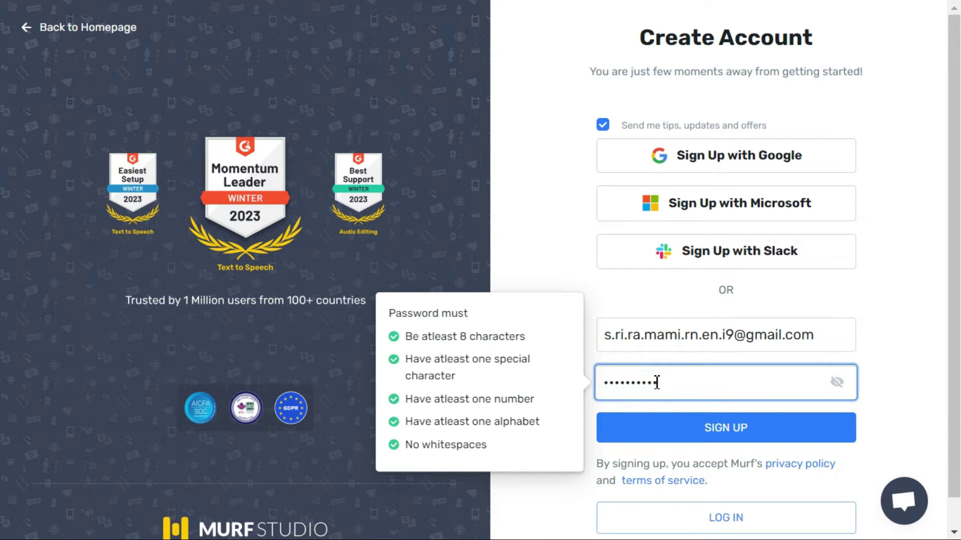
pyautogui.click(731, 427)
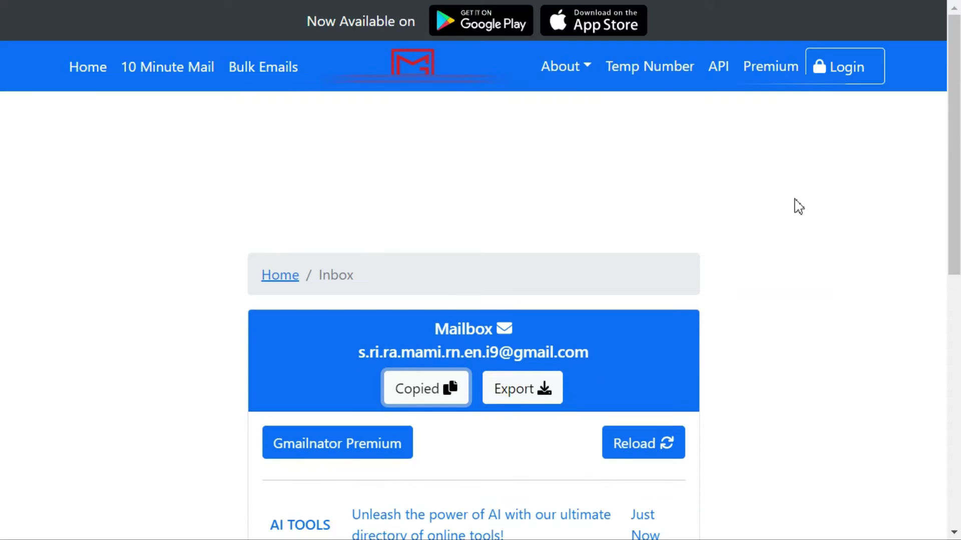
# Step: Reload the Emailnator inbox and follow the verification link in Murf's welcome email
pyautogui.scroll(-4, 775, 260)
pyautogui.click(657, 275)
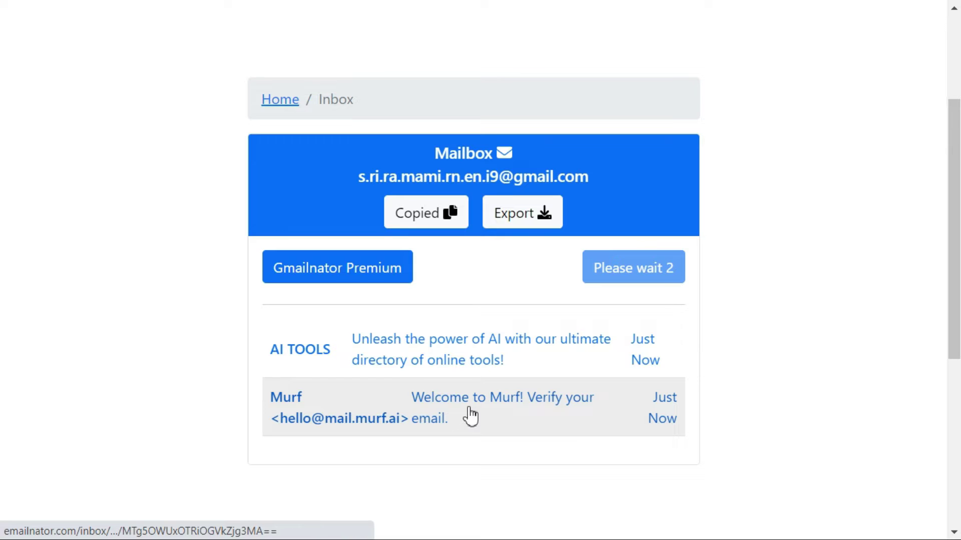
pyautogui.click(470, 416)
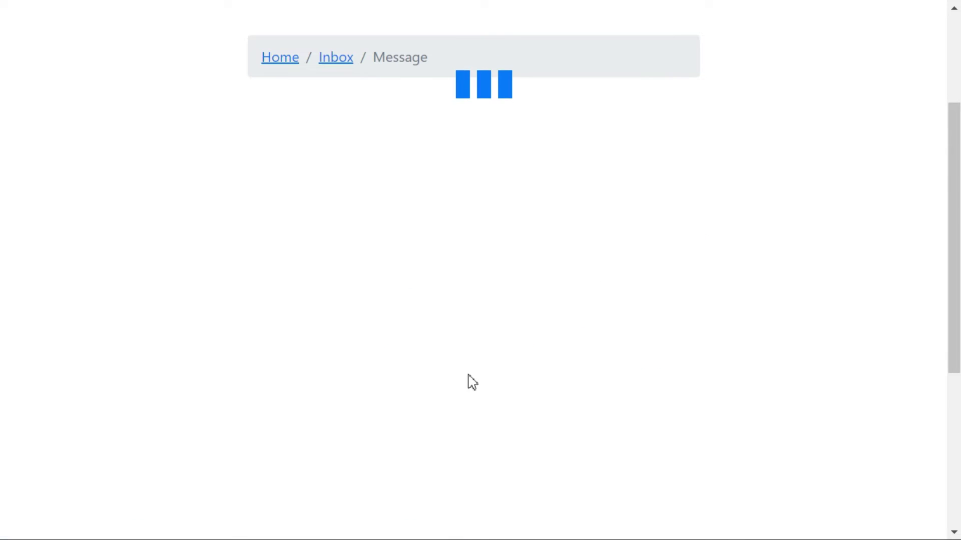
pyautogui.click(517, 485)
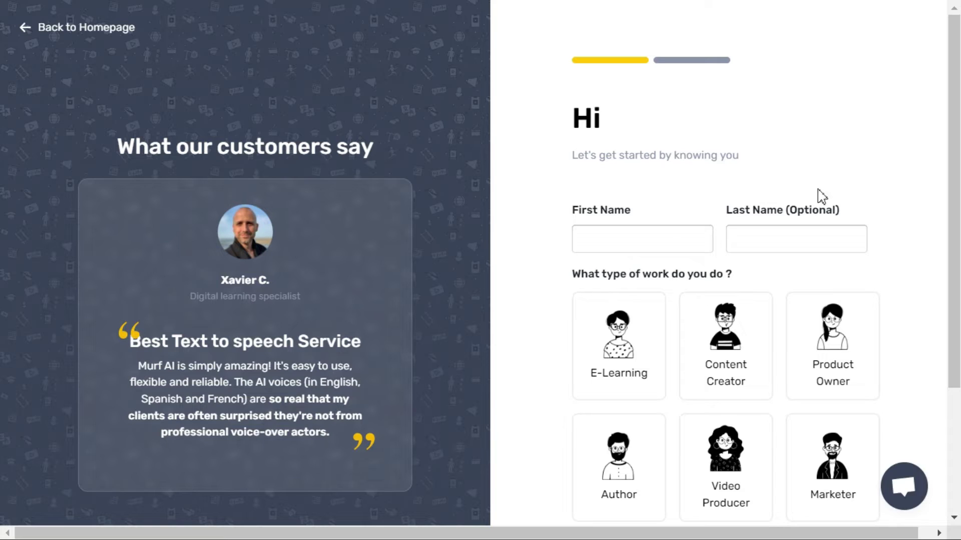
# Step: Complete the Murf profile with first name 'Tech' and Content Creator, then create the workspace
pyautogui.click(660, 238)
pyautogui.write('Tech')
pyautogui.press('Tab')
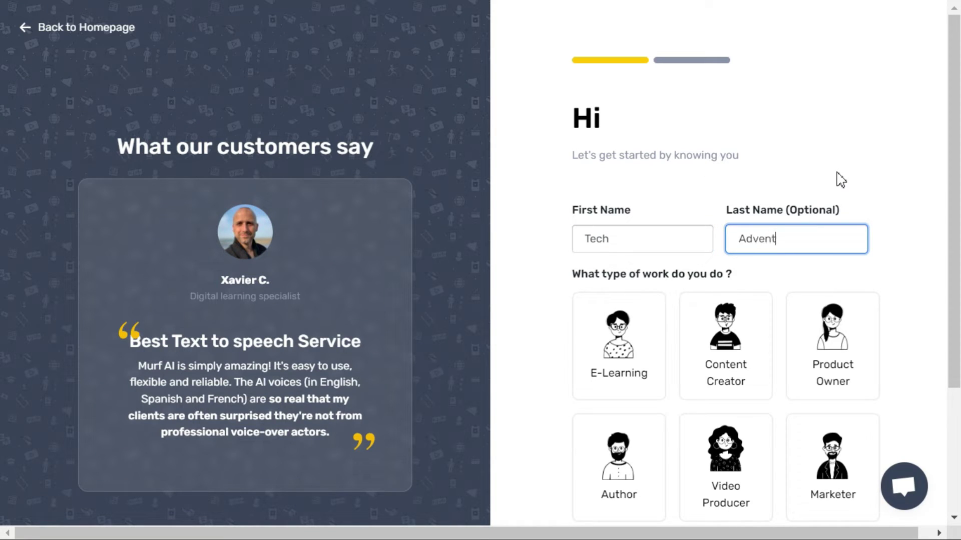
pyautogui.scroll(-2, 878, 281)
pyautogui.click(726, 345)
pyautogui.scroll(-2, 849, 286)
pyautogui.click(603, 452)
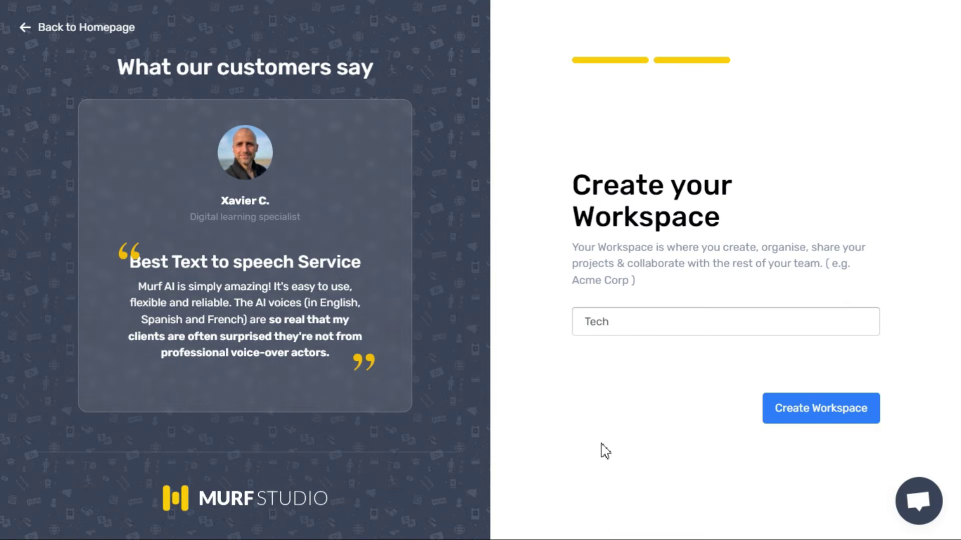
pyautogui.click(795, 409)
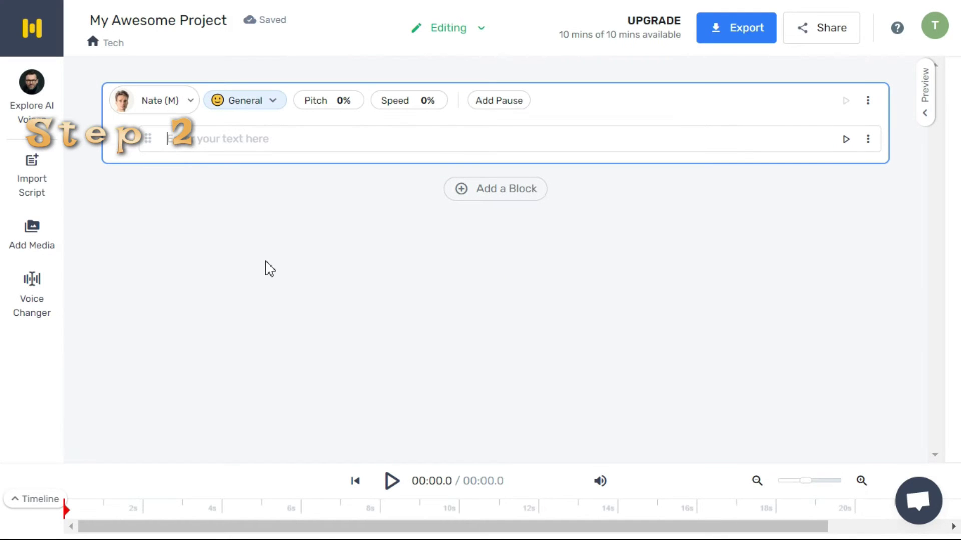
# Step: Upload the translation-apps video to Voice Changer and transcribe its audio in Hindi (India)
pyautogui.click(31, 305)
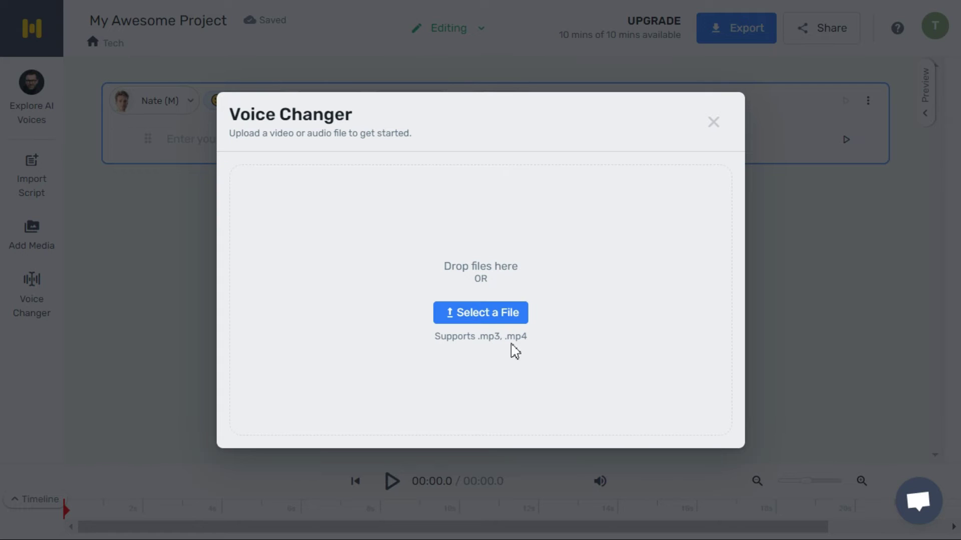
pyautogui.click(498, 313)
pyautogui.doubleClick(220, 165)
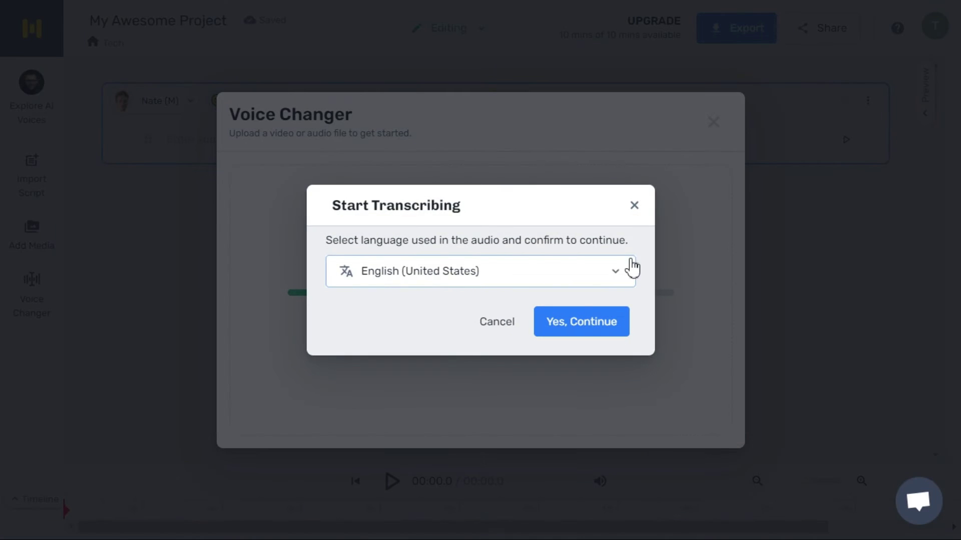
pyautogui.click(616, 278)
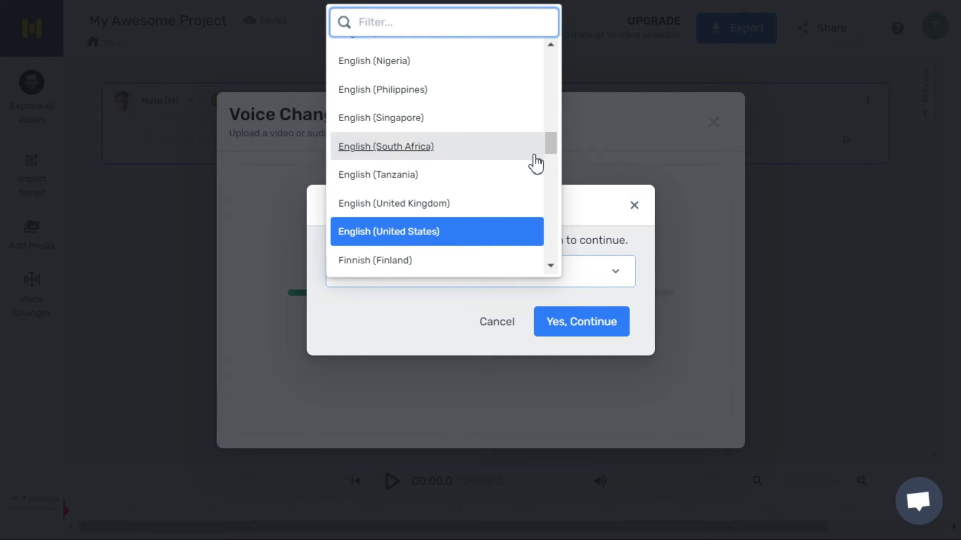
pyautogui.moveTo(555, 150); pyautogui.dragTo(555, 176)
pyautogui.click(378, 188)
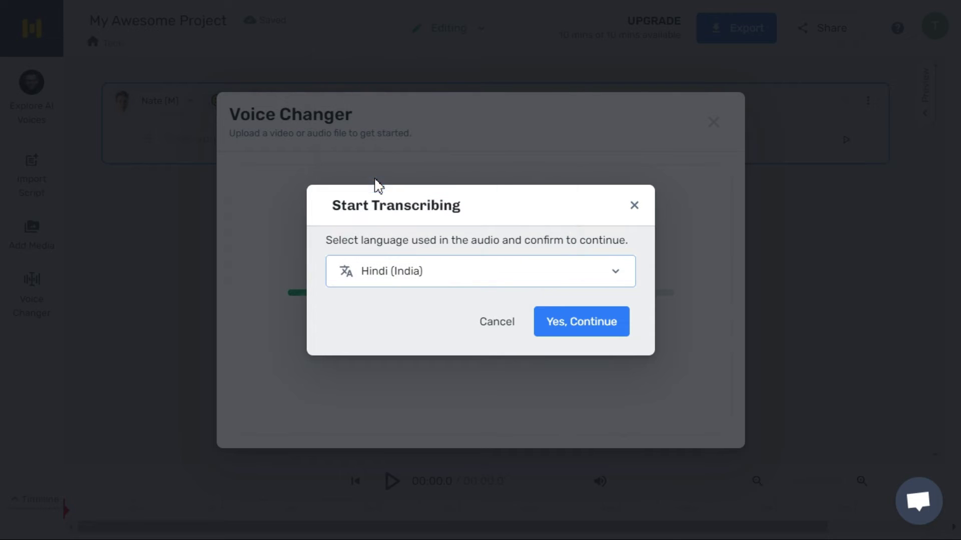
pyautogui.click(568, 334)
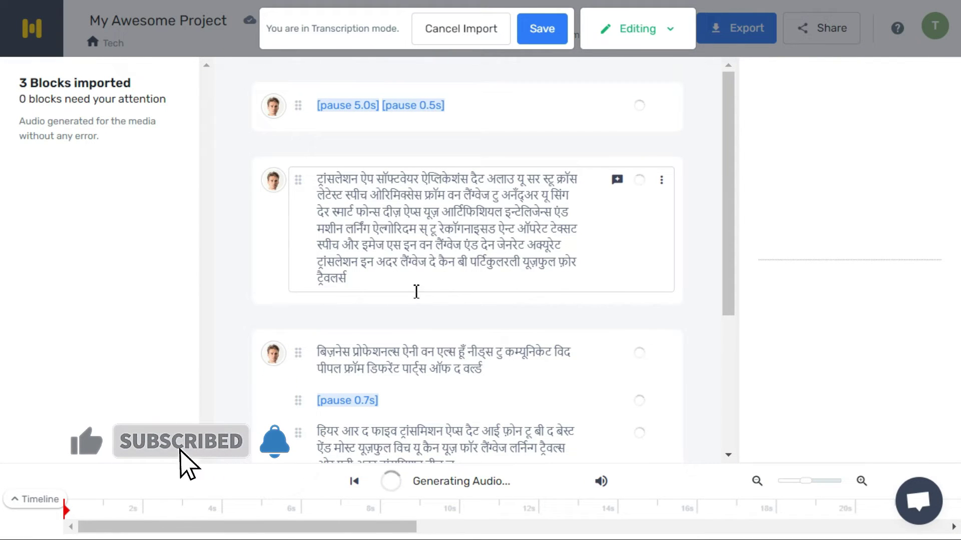
# Step: Save the three imported Hindi script blocks into 'My Awesome Project'
pyautogui.scroll(-5, 540, 288)
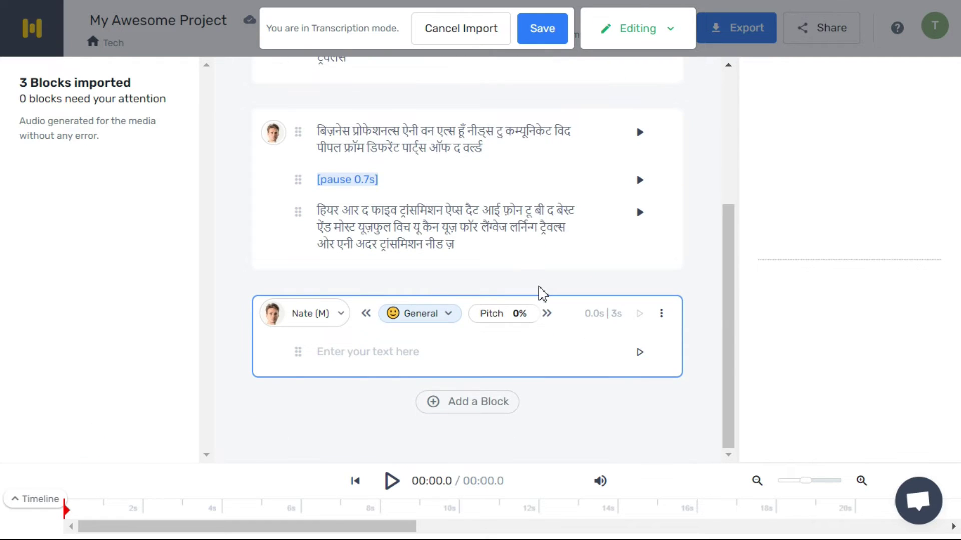
pyautogui.scroll(5, 539, 294)
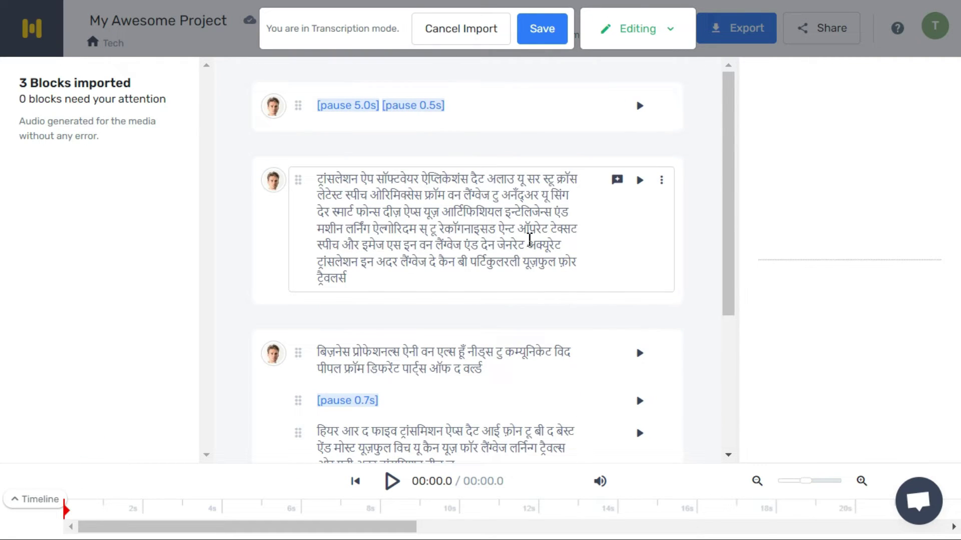
pyautogui.click(546, 31)
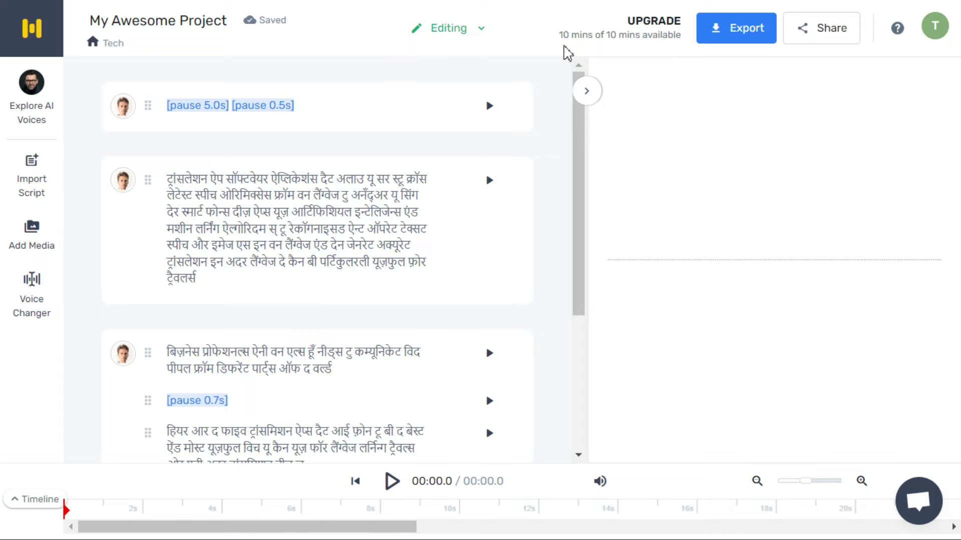
pyautogui.moveTo(628, 51)
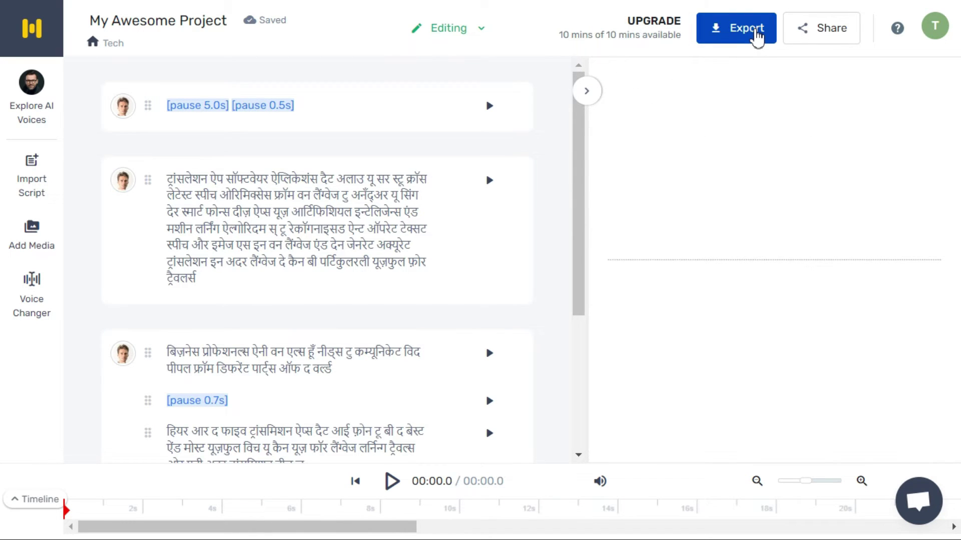
# Step: Export the script as a single .TXT file and download 'My-Awesome-Project'
pyautogui.click(758, 38)
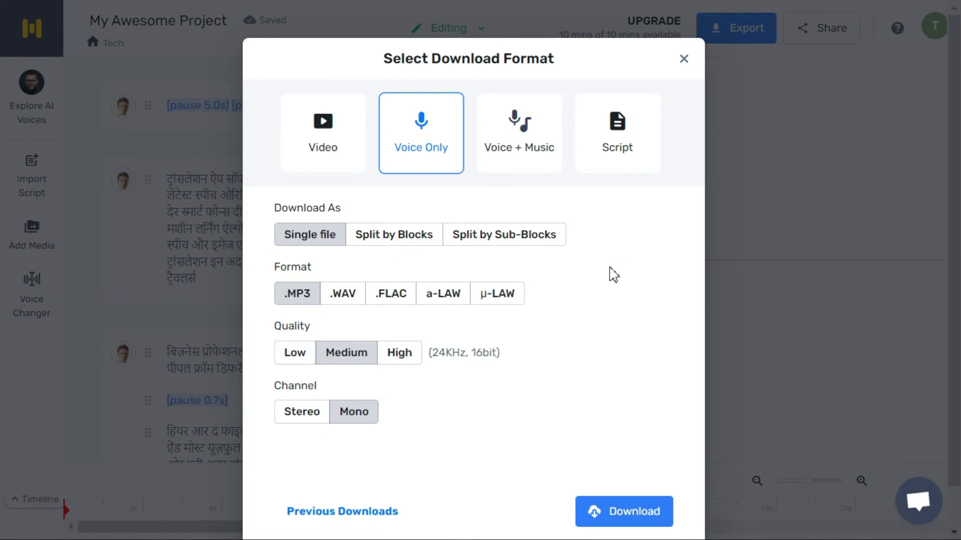
pyautogui.click(629, 145)
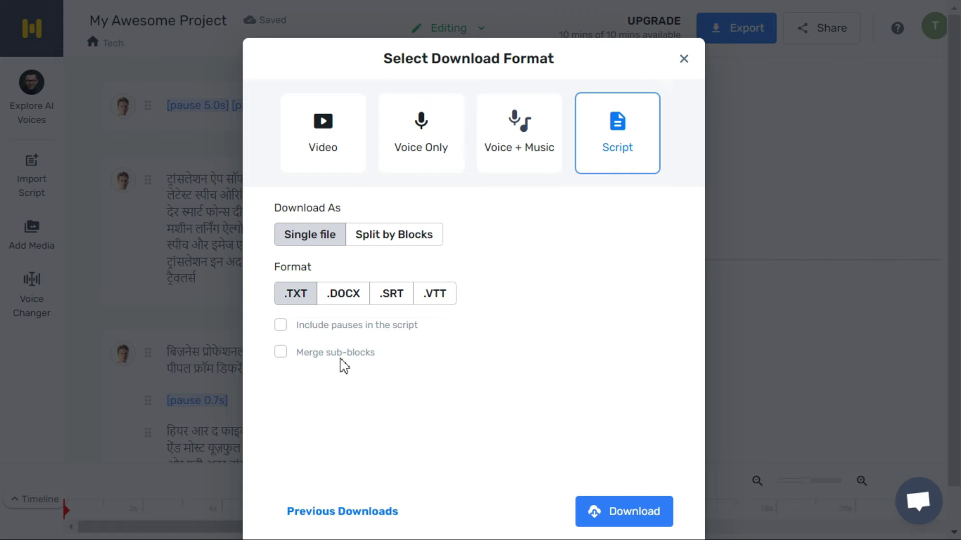
pyautogui.click(617, 515)
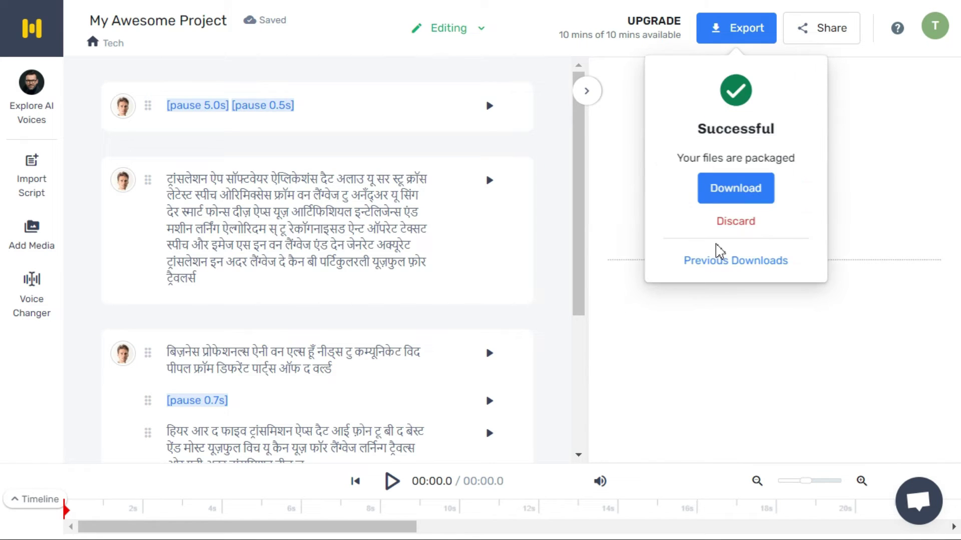
pyautogui.click(741, 190)
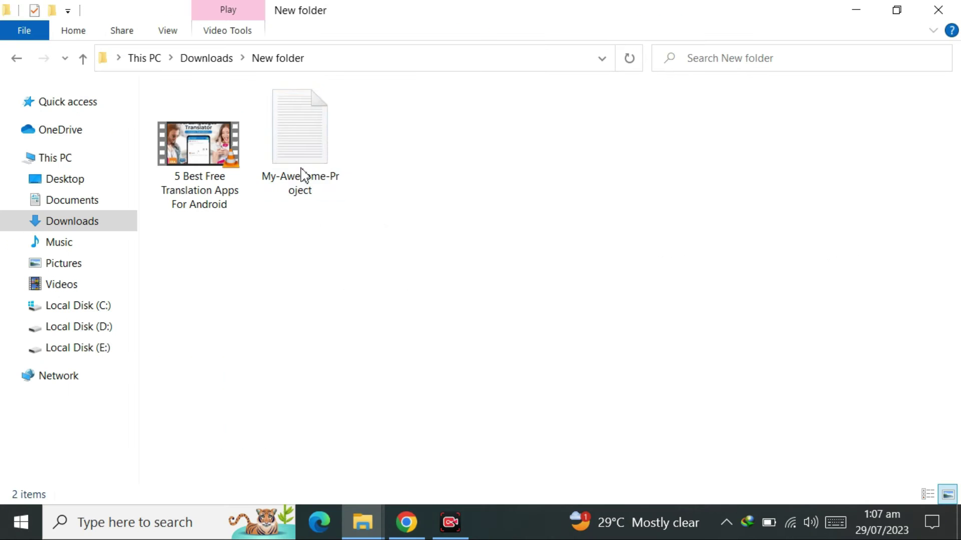
# Step: Open the My-Awesome-Project script from Downloads' New folder in Notepad
pyautogui.doubleClick(303, 157)
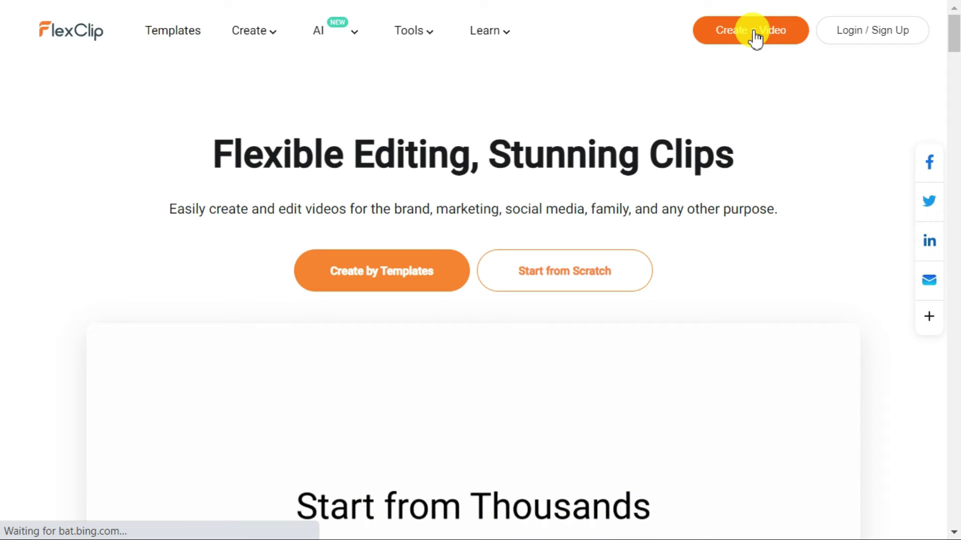
# Step: Upload '5 Best Free Translation Apps For Android' from local files and add it as scene 01
pyautogui.click(756, 37)
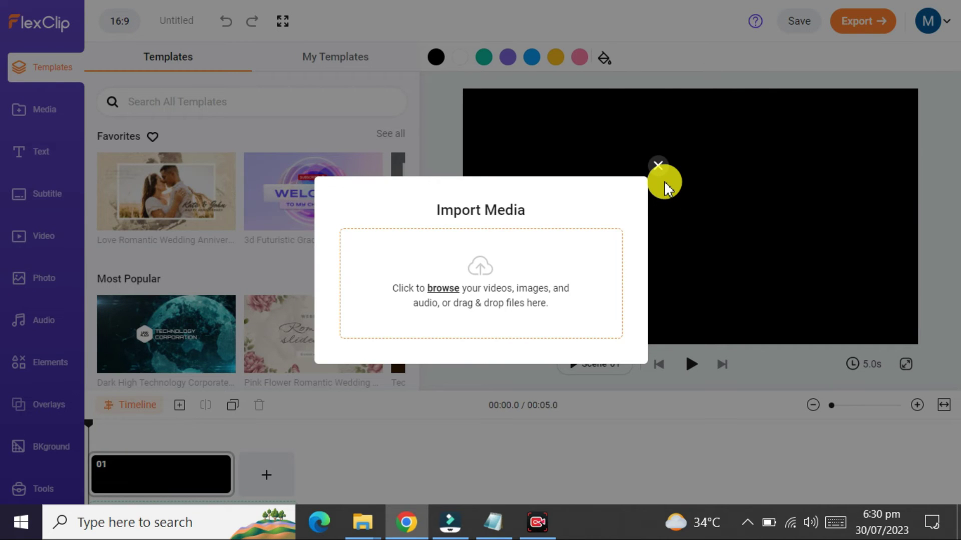
pyautogui.click(658, 165)
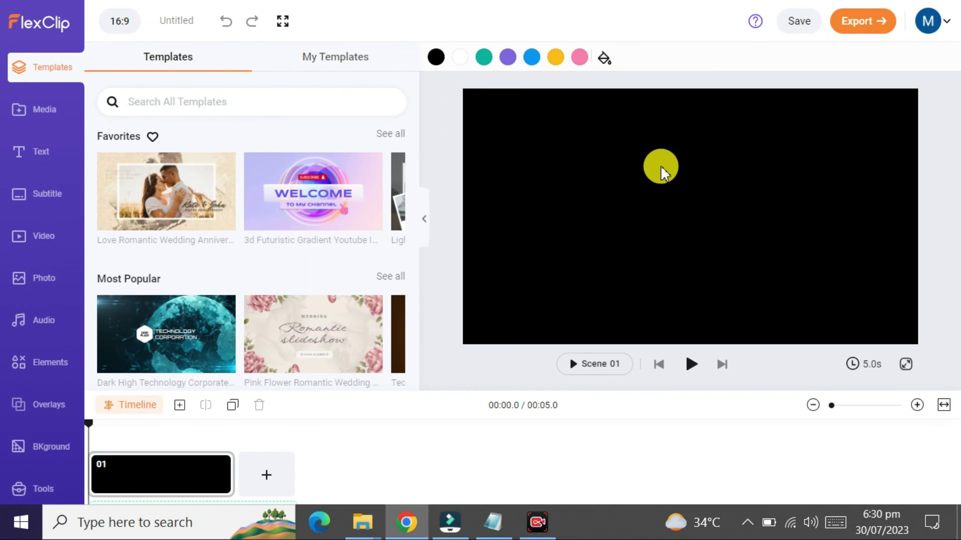
pyautogui.click(26, 110)
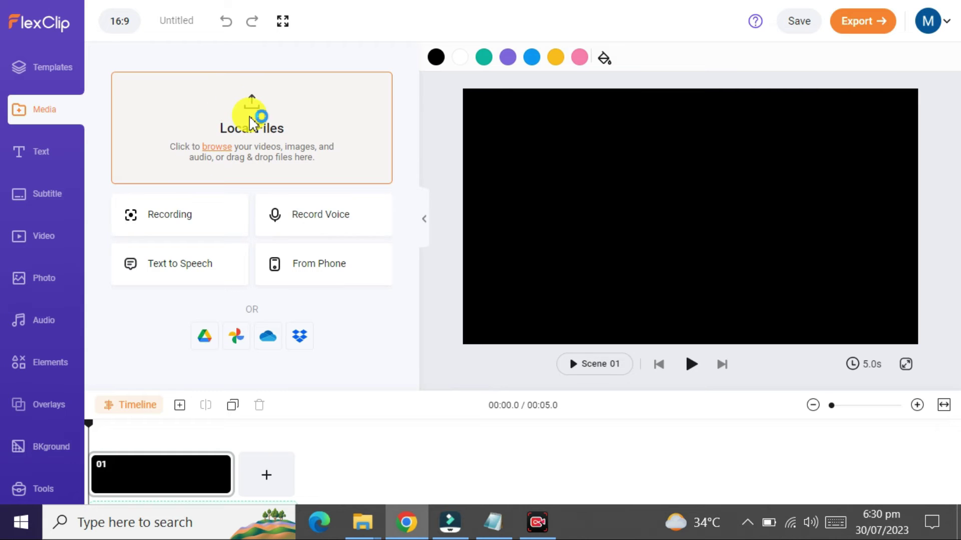
pyautogui.click(252, 120)
pyautogui.doubleClick(229, 163)
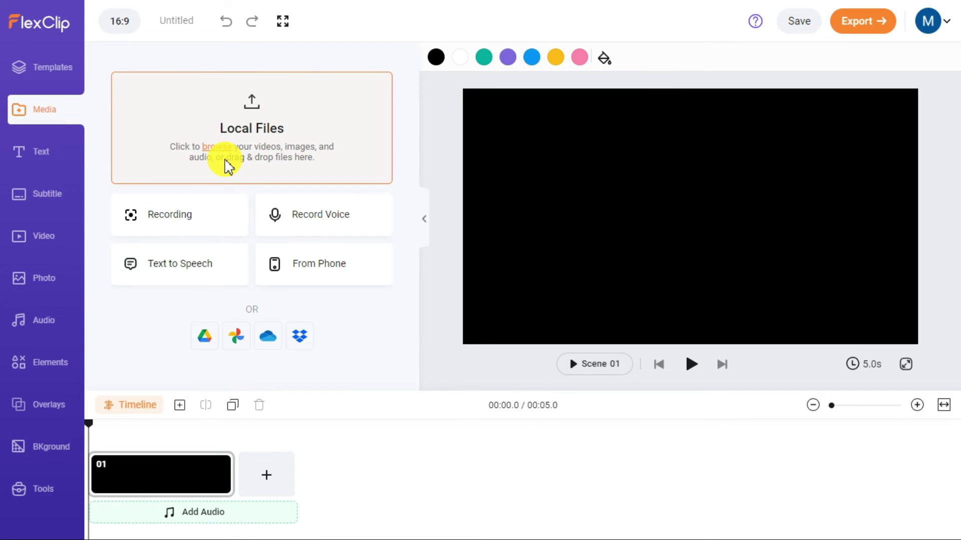
pyautogui.moveTo(172, 154)
pyautogui.click(186, 175)
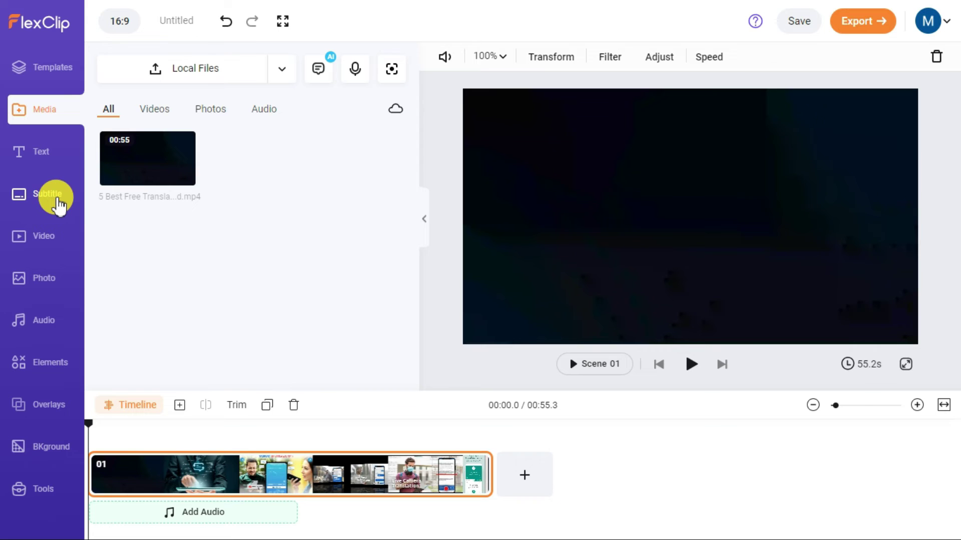
# Step: Auto-generate English (United States) AI subtitles for scene 01 in the second subtitle style
pyautogui.click(56, 199)
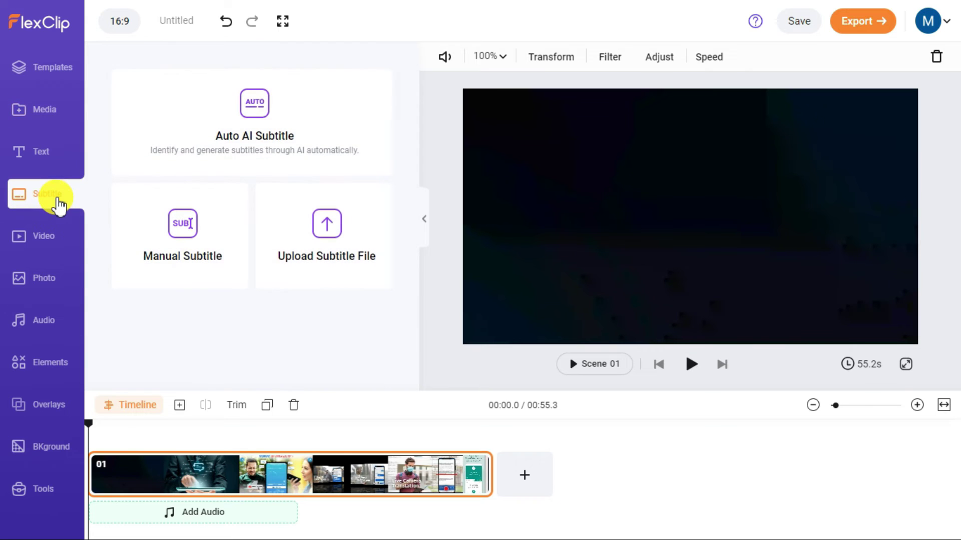
pyautogui.click(282, 134)
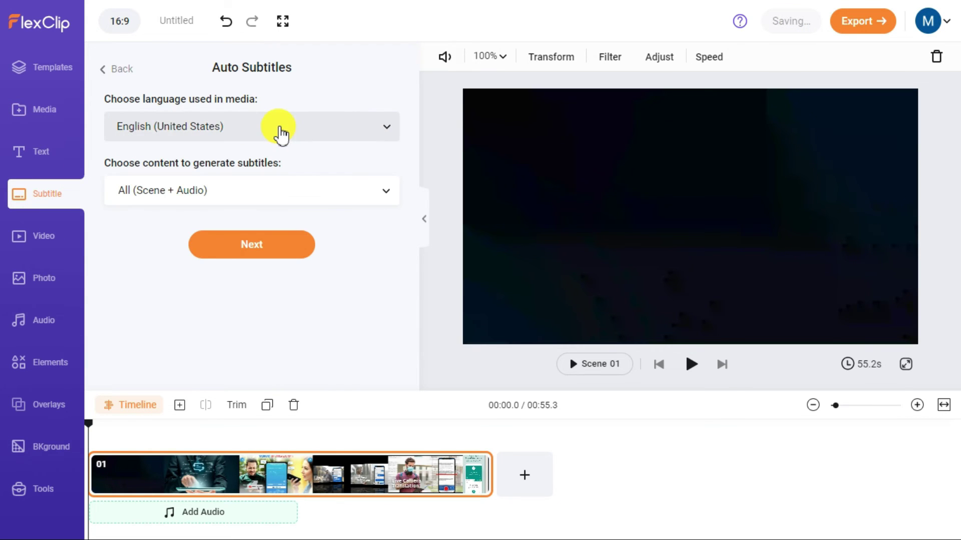
pyautogui.click(388, 134)
pyautogui.scroll(-5, 318, 225)
pyautogui.scroll(-5, 322, 231)
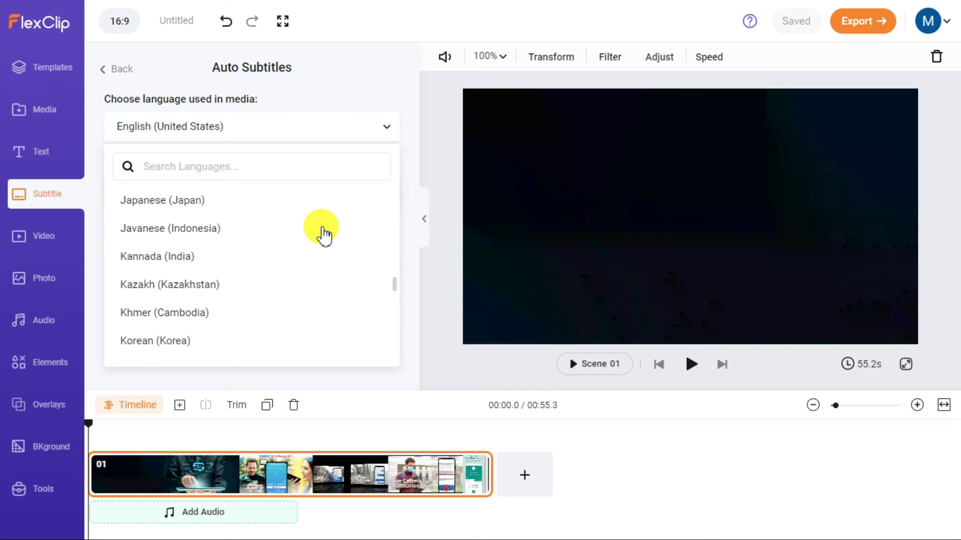
pyautogui.click(386, 129)
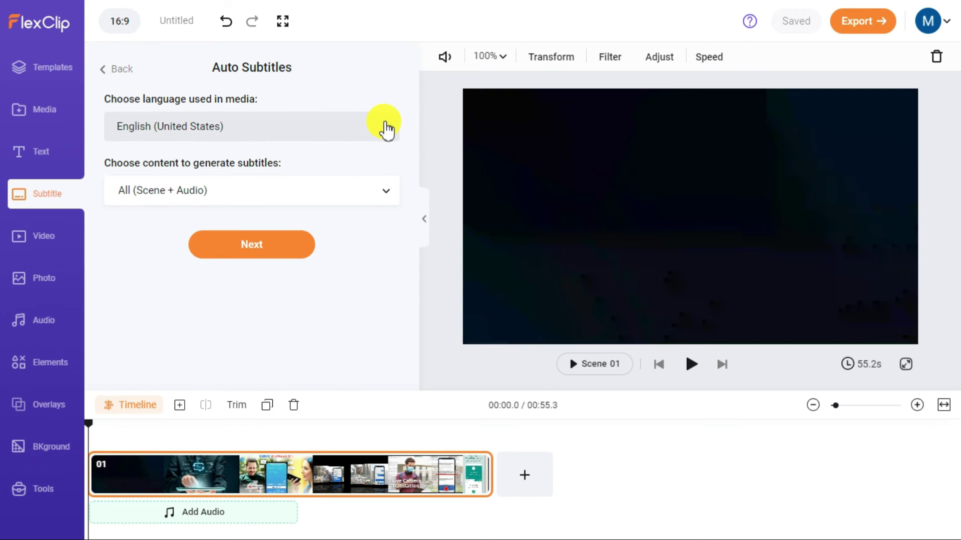
pyautogui.click(282, 253)
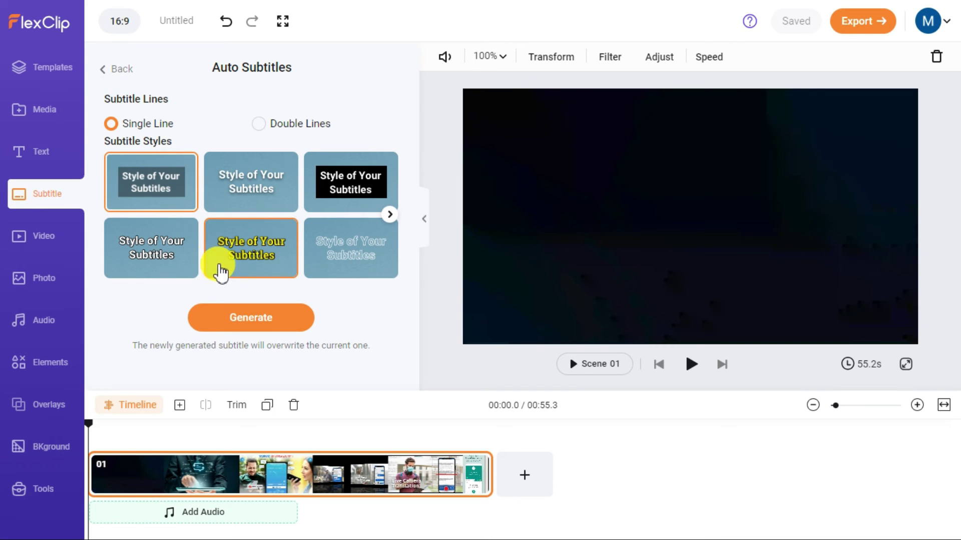
pyautogui.click(277, 187)
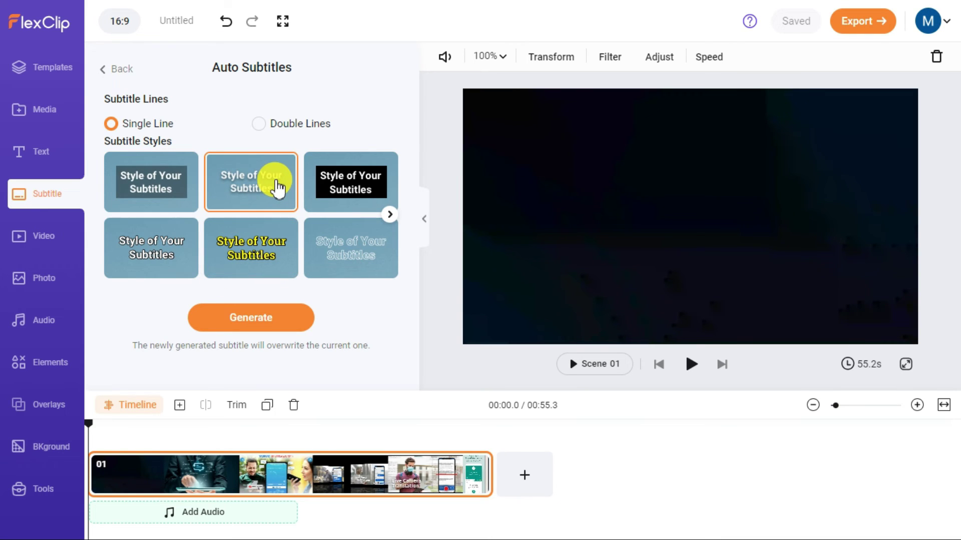
pyautogui.click(268, 318)
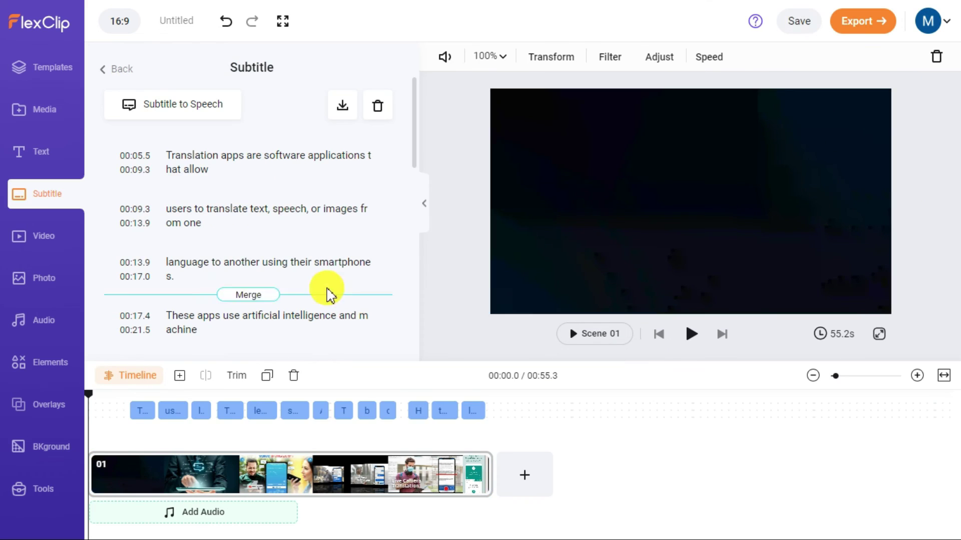
# Step: Copy the first subtitle line into a new Notepad note, then open FlexClip's export format options
pyautogui.click(169, 151)
pyautogui.moveTo(177, 149); pyautogui.dragTo(215, 164)
pyautogui.hotkey('ctrl', 'c')
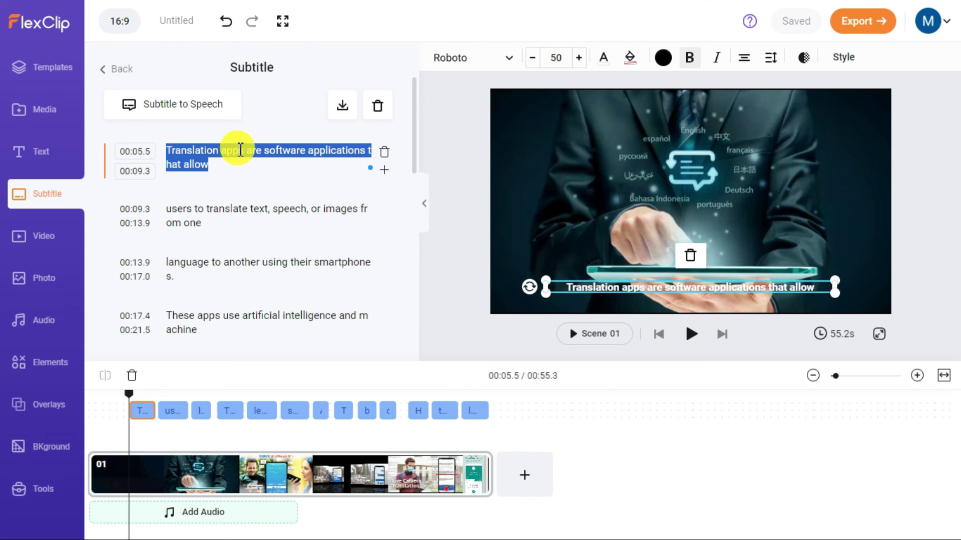
pyautogui.press('super')
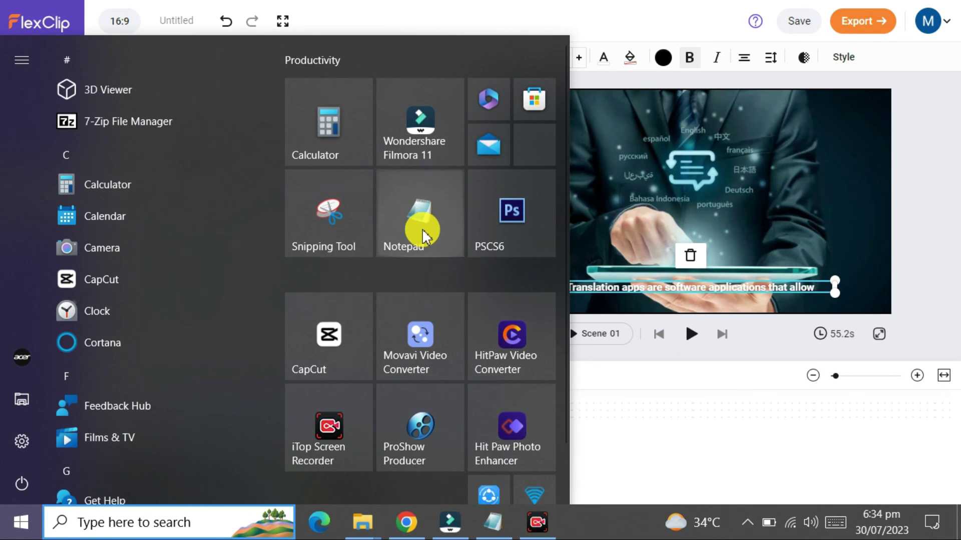
pyautogui.click(422, 235)
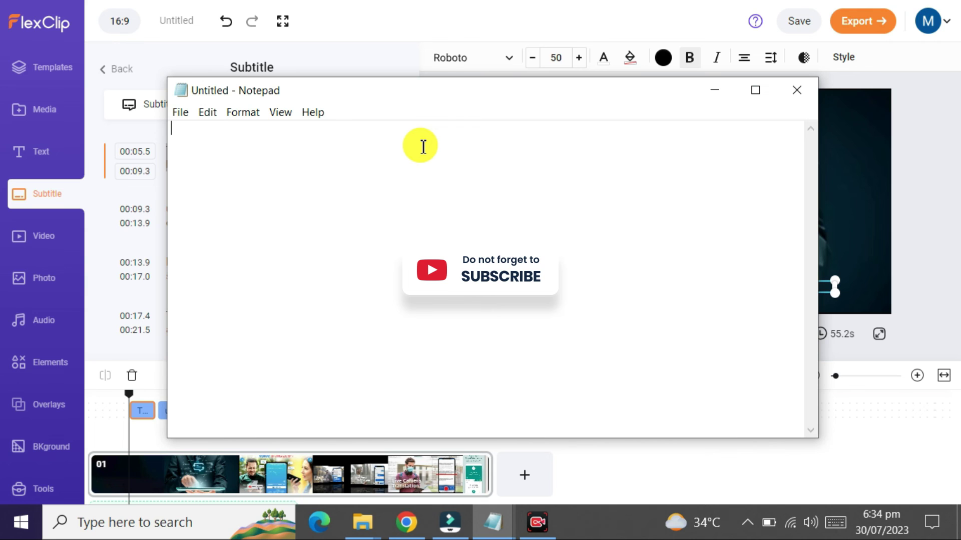
pyautogui.hotkey('ctrl', 'v')
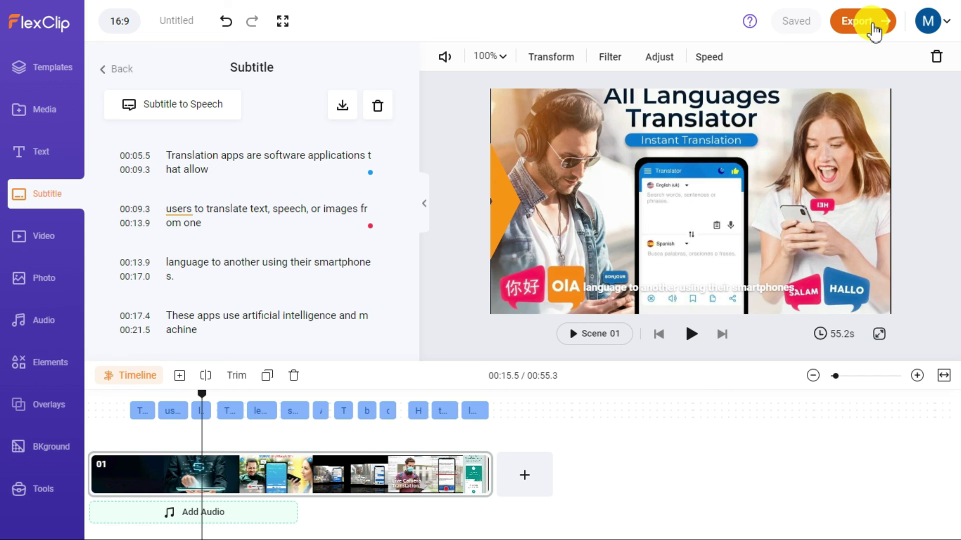
pyautogui.click(873, 33)
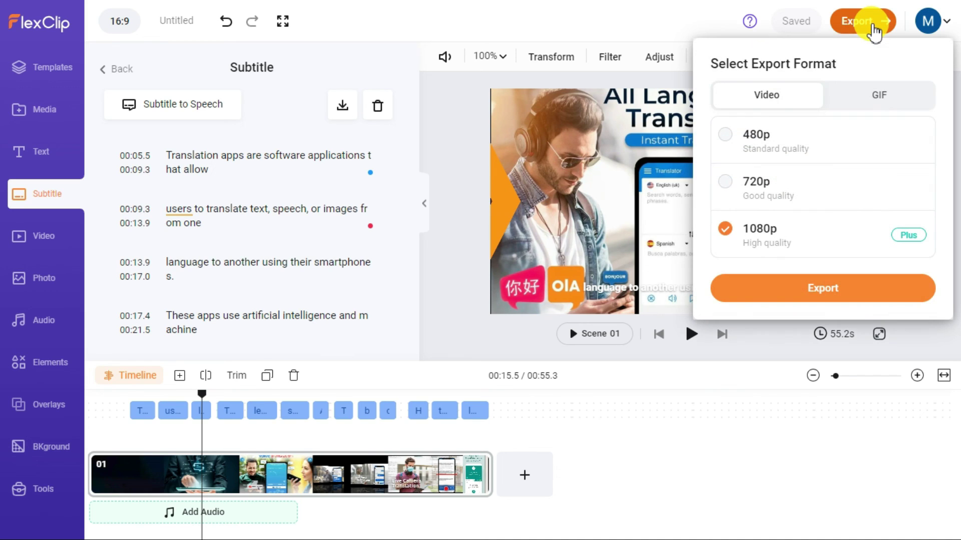